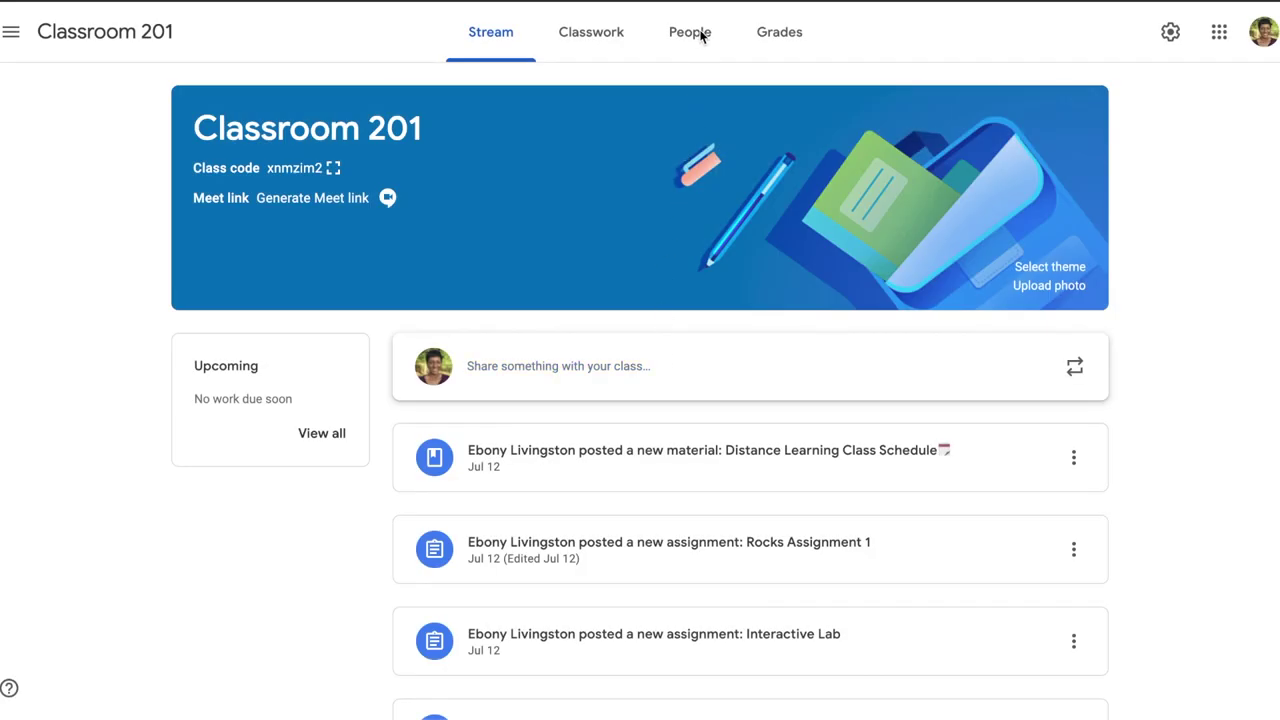
Show the People page for Classroom 201 with its teachers and students
{"action": "left_click", "coordinate": [690, 34]}
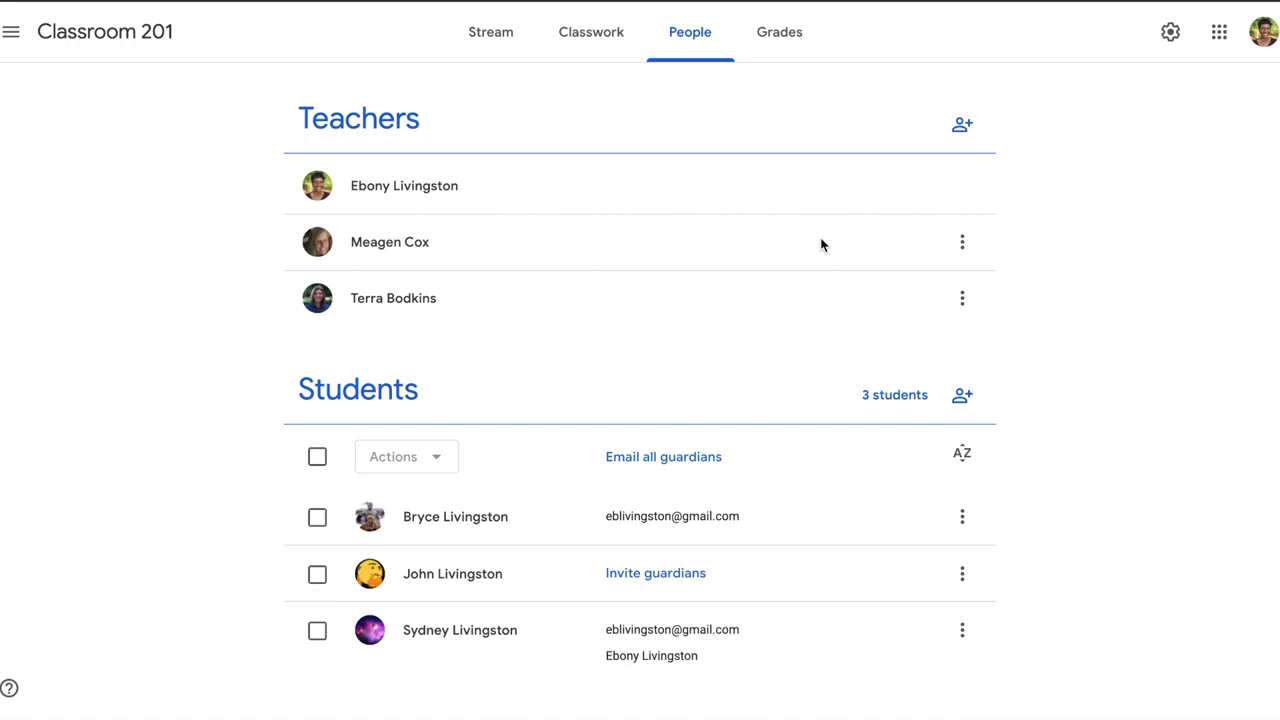
{"action": "left_click", "coordinate": [966, 130]}
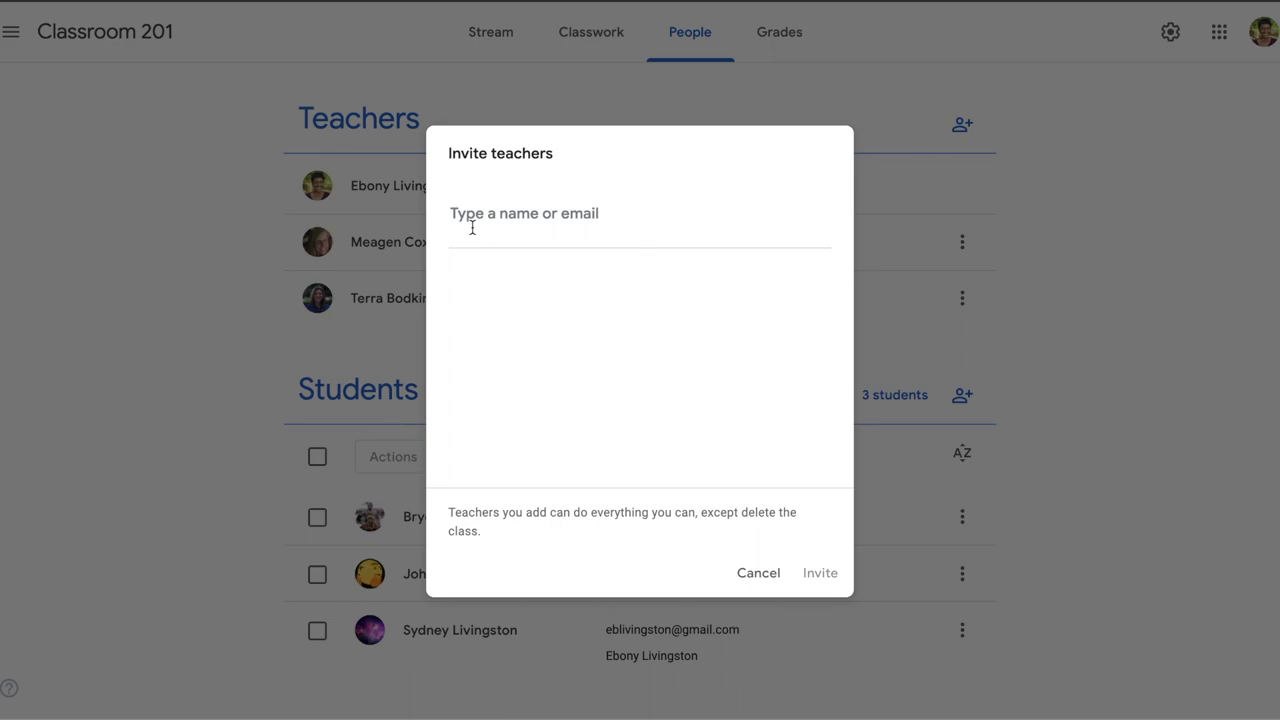
{"action": "left_click", "coordinate": [758, 574]}
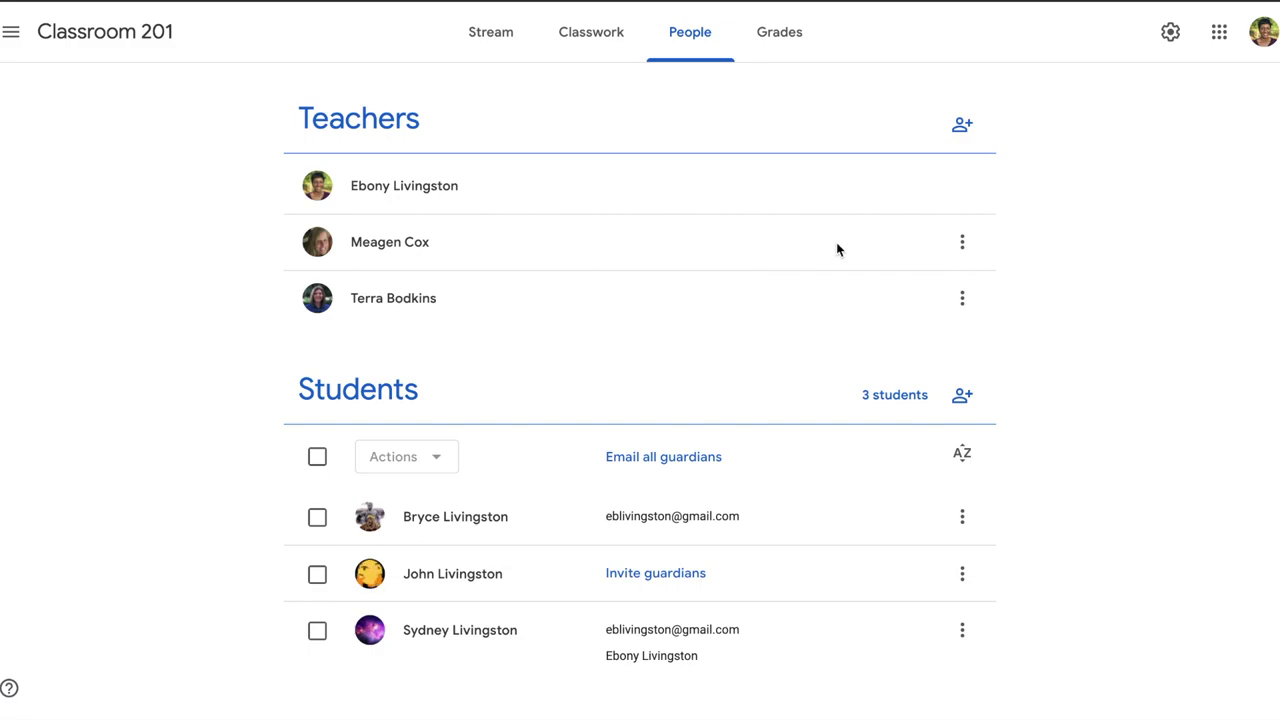
{"action": "left_click", "coordinate": [966, 255]}
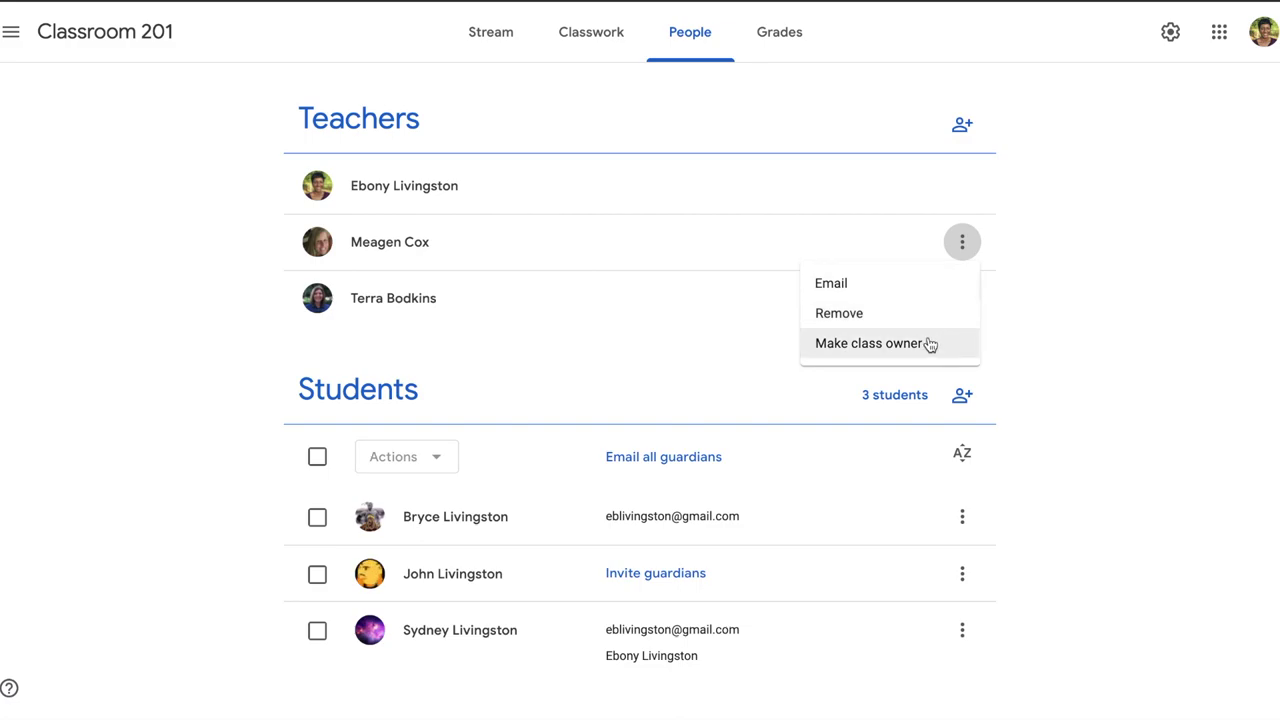
{"action": "left_click", "coordinate": [635, 331]}
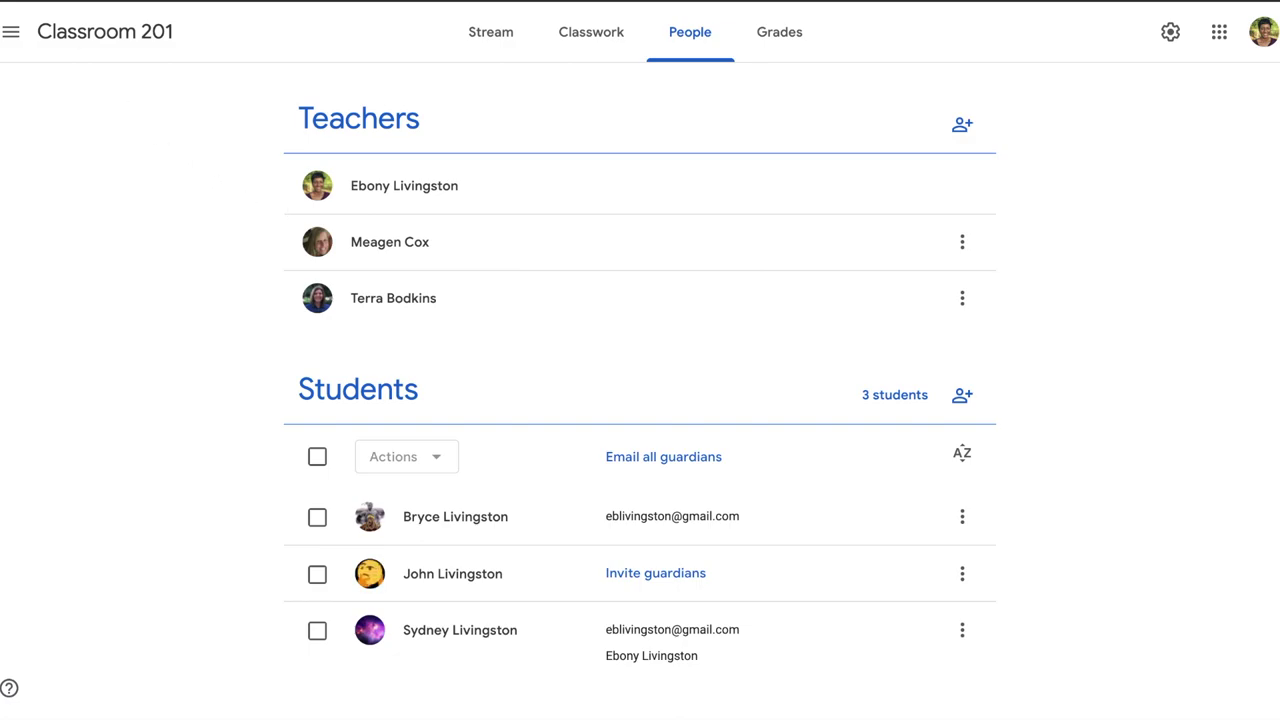
Go to the Classroom Settings page through the navigation menu
{"action": "left_click", "coordinate": [6, 22]}
{"action": "scroll", "coordinate": [30, 230], "scroll_direction": "down", "scroll_amount": 10}
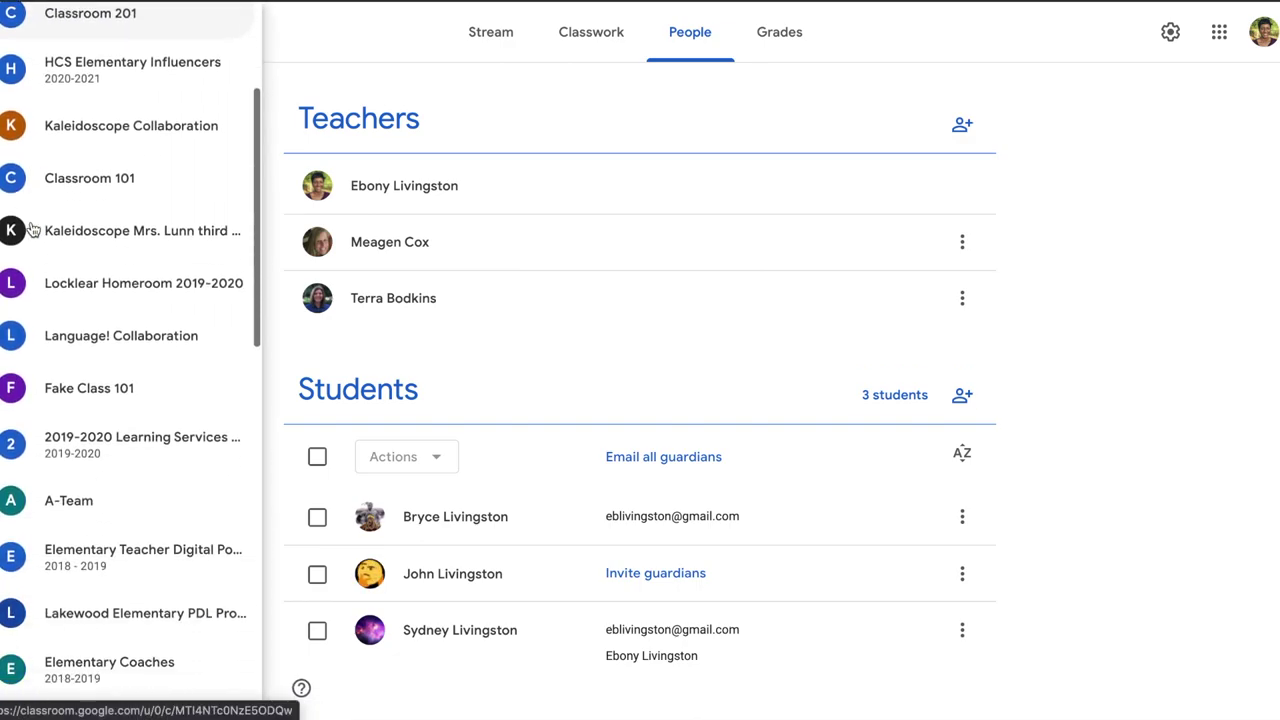
{"action": "scroll", "coordinate": [33, 229], "scroll_direction": "down", "scroll_amount": 4}
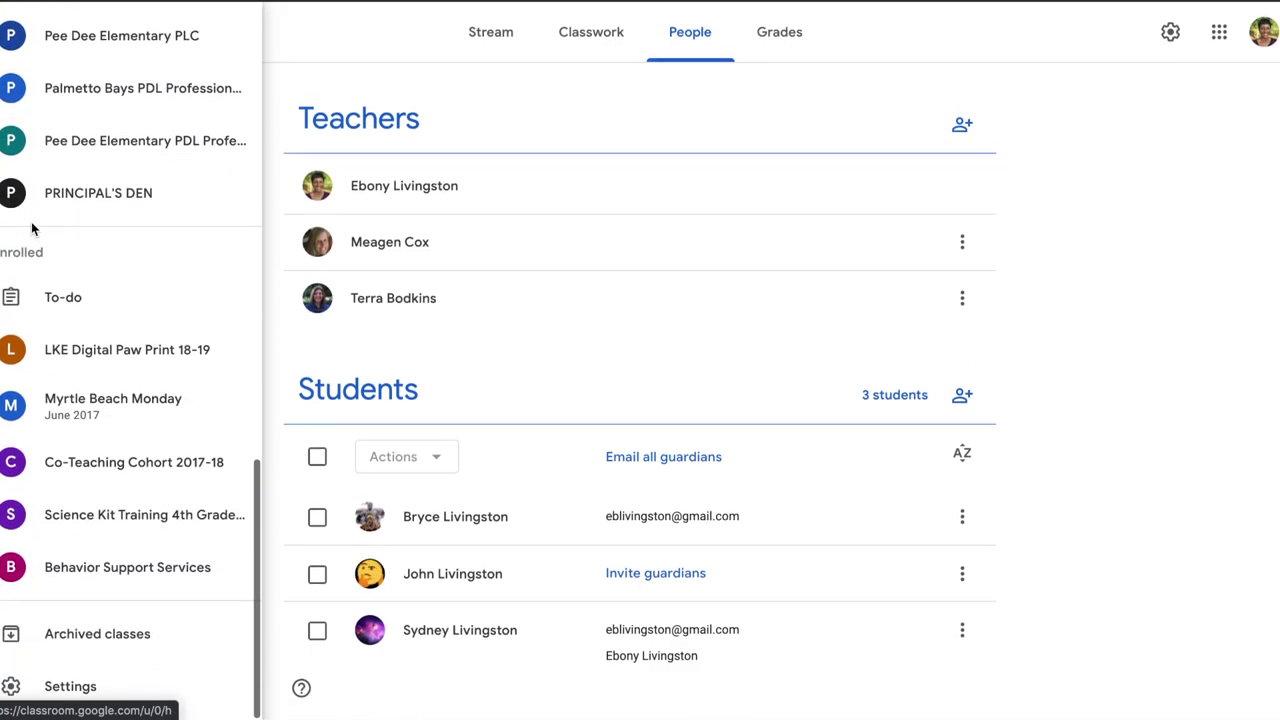
{"action": "left_click", "coordinate": [37, 688]}
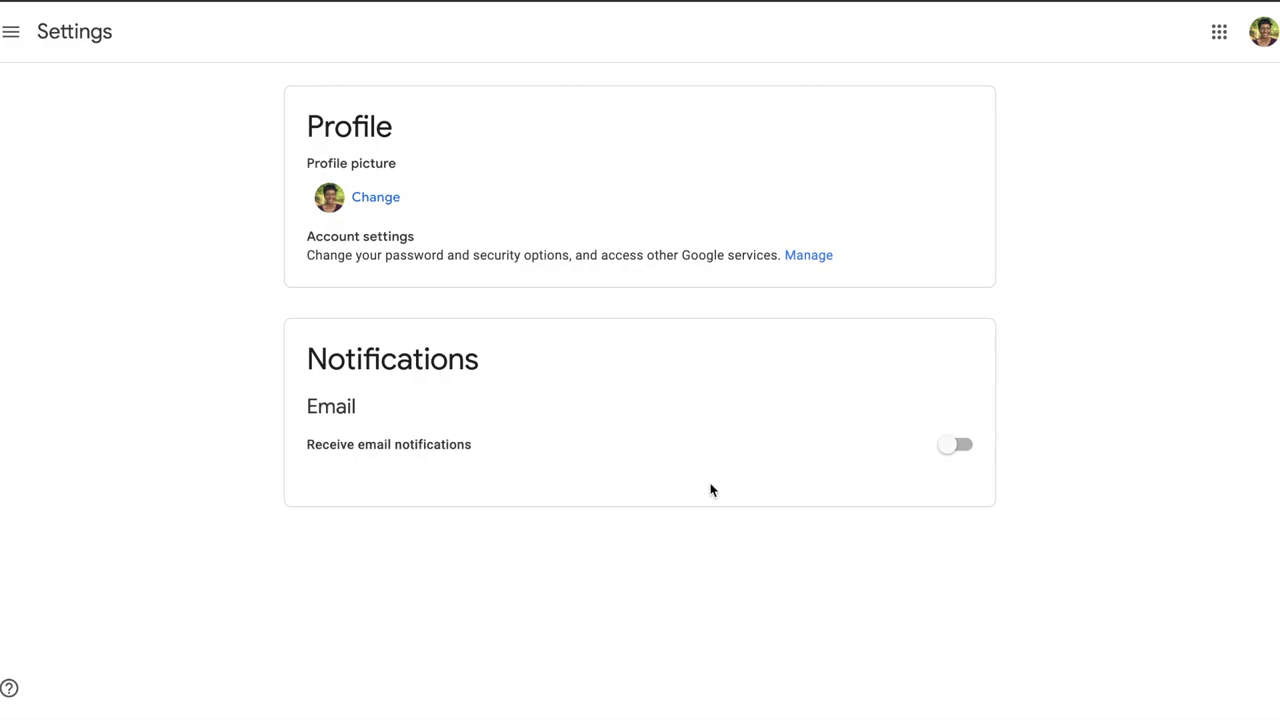
Turn email notifications on, then back off, and return to the Classroom 201 roster
{"action": "left_click", "coordinate": [951, 446]}
{"action": "scroll", "coordinate": [886, 451], "scroll_direction": "down", "scroll_amount": 2}
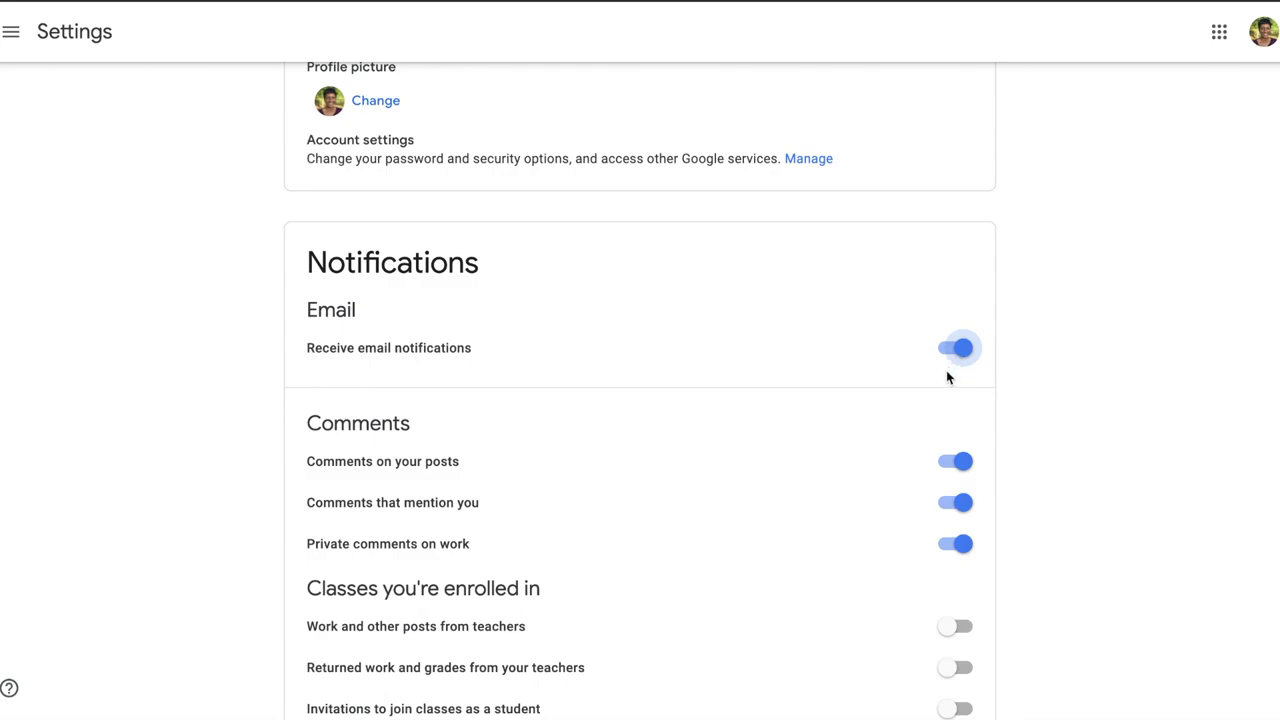
{"action": "scroll", "coordinate": [948, 370], "scroll_direction": "down", "scroll_amount": 2}
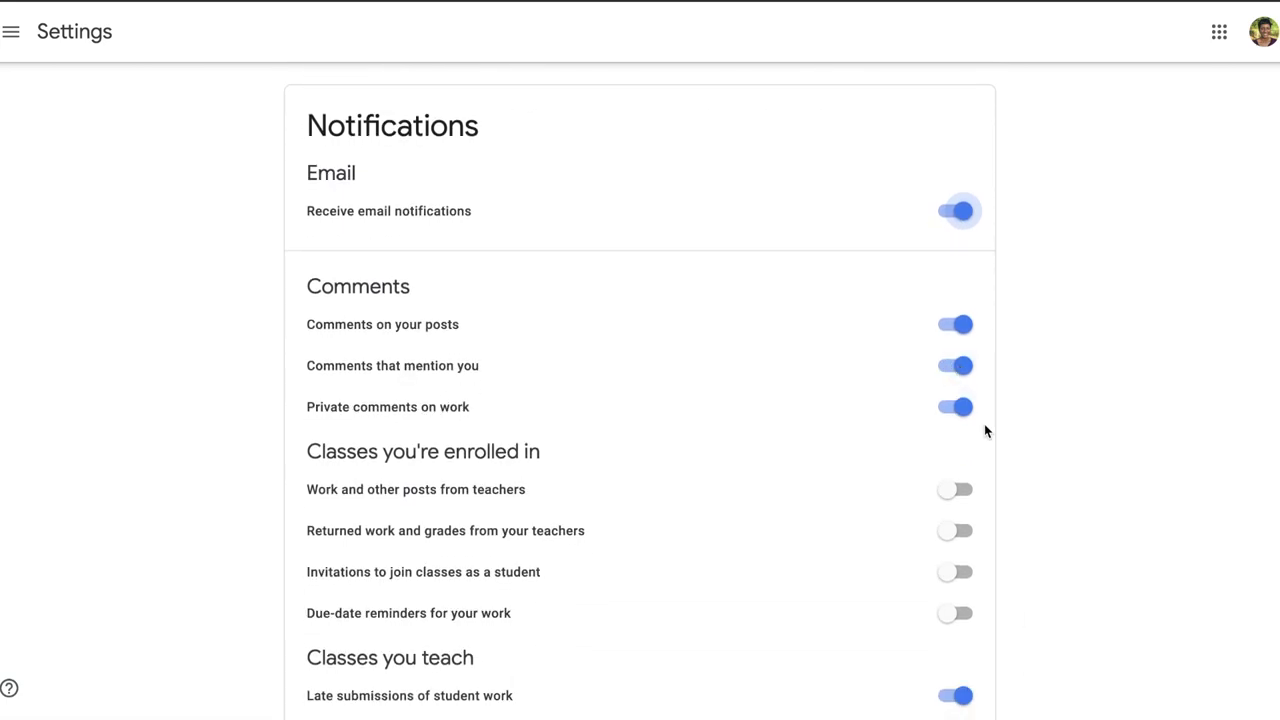
{"action": "scroll", "coordinate": [981, 508], "scroll_direction": "down", "scroll_amount": 1}
{"action": "scroll", "coordinate": [982, 509], "scroll_direction": "up", "scroll_amount": 2}
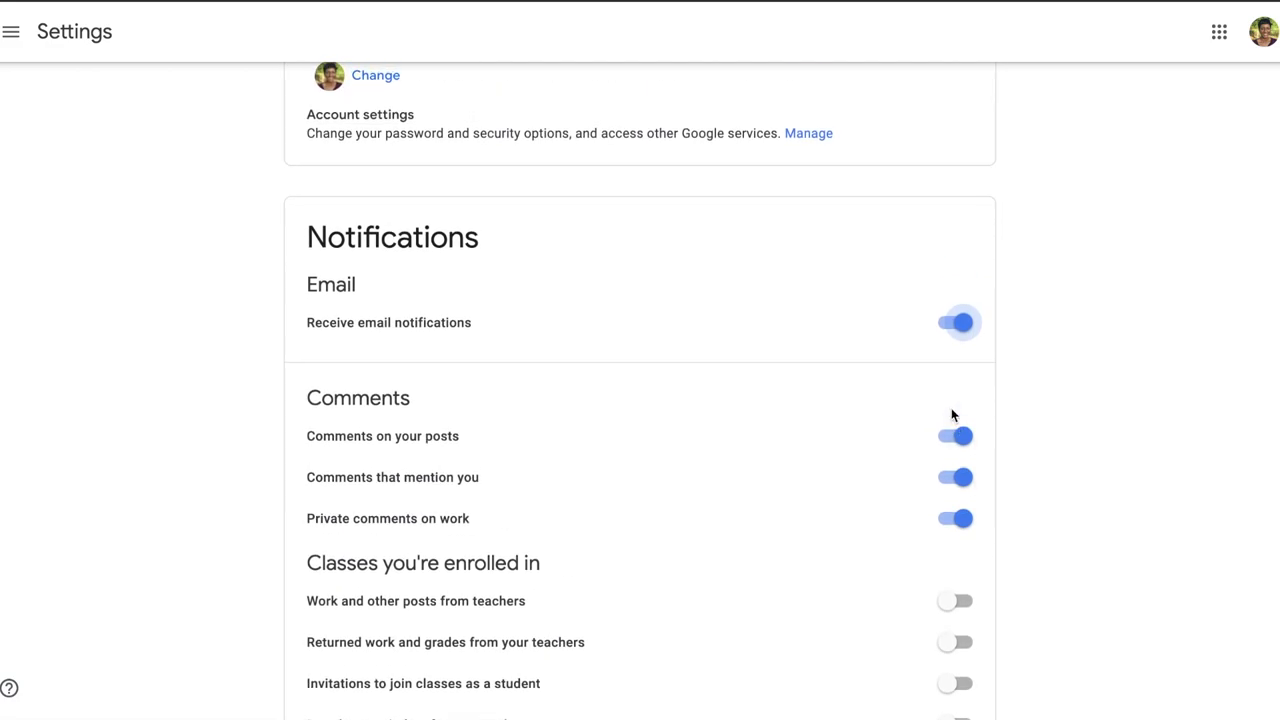
{"action": "left_click", "coordinate": [966, 331]}
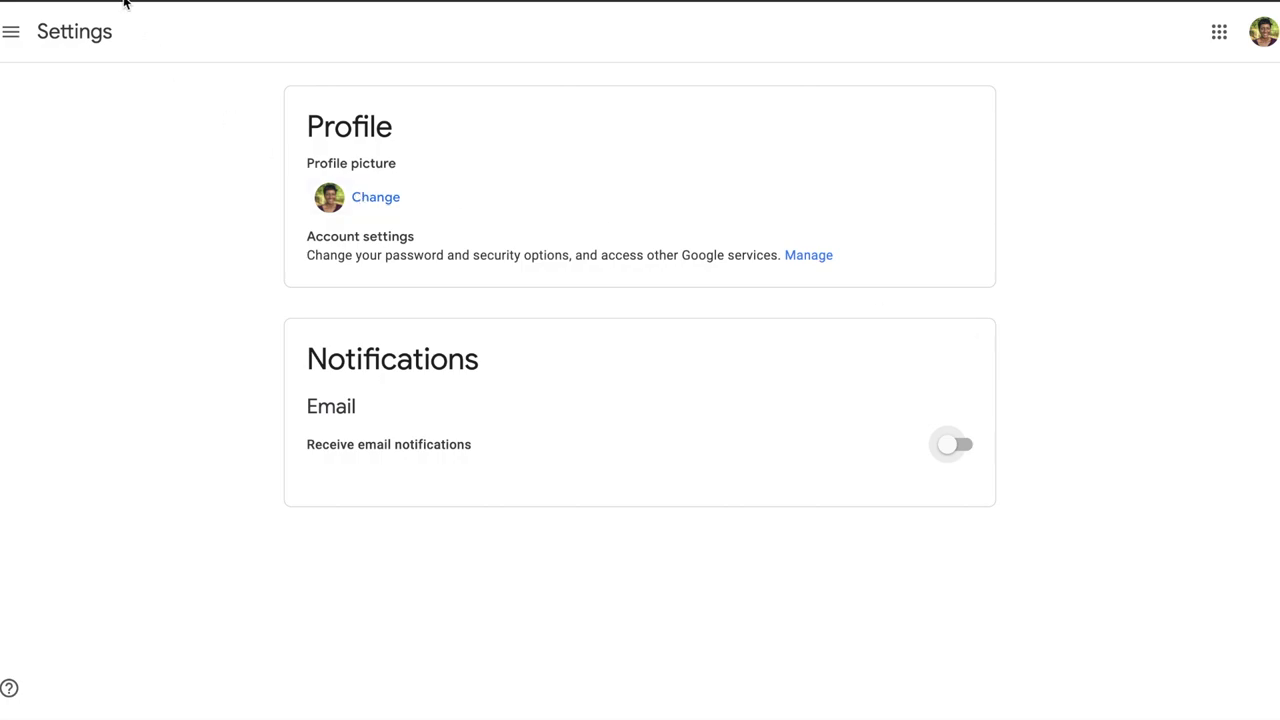
{"action": "key", "text": "alt+Left"}
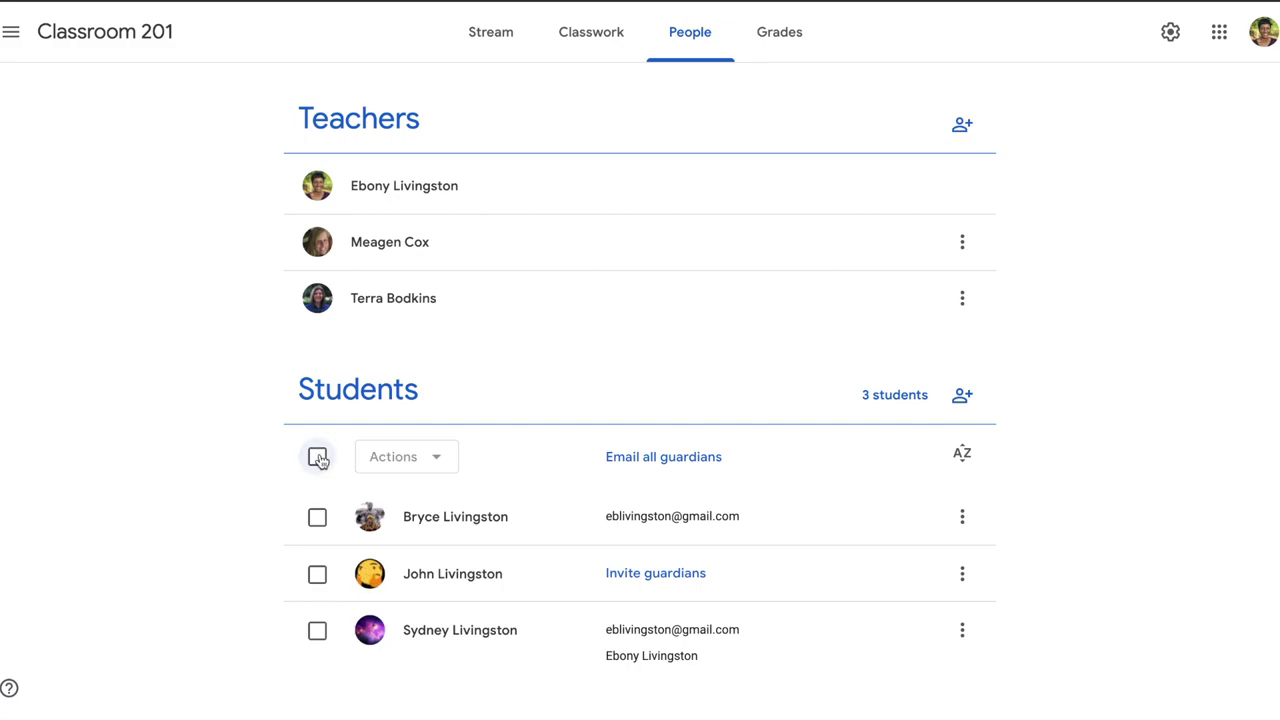
Select all three students and view the Email, Remove and Mute actions without using them
{"action": "left_click", "coordinate": [317, 457]}
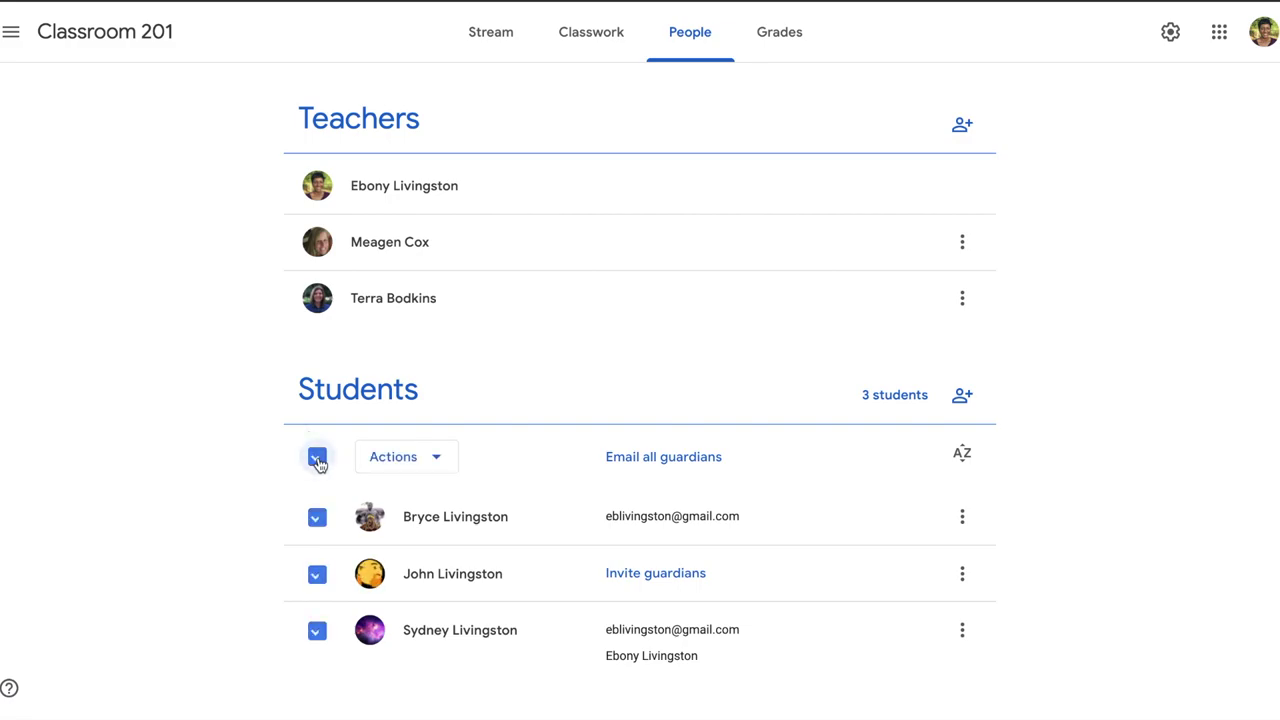
{"action": "left_click", "coordinate": [437, 468]}
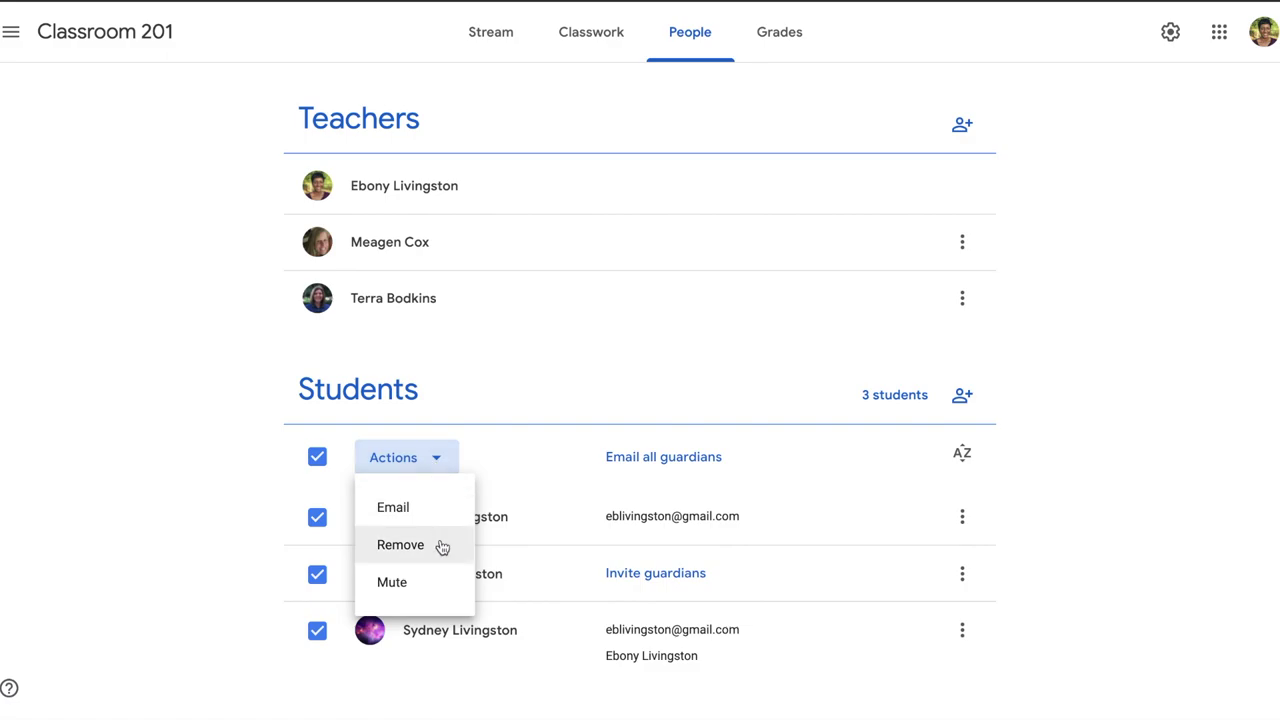
{"action": "left_click", "coordinate": [508, 476]}
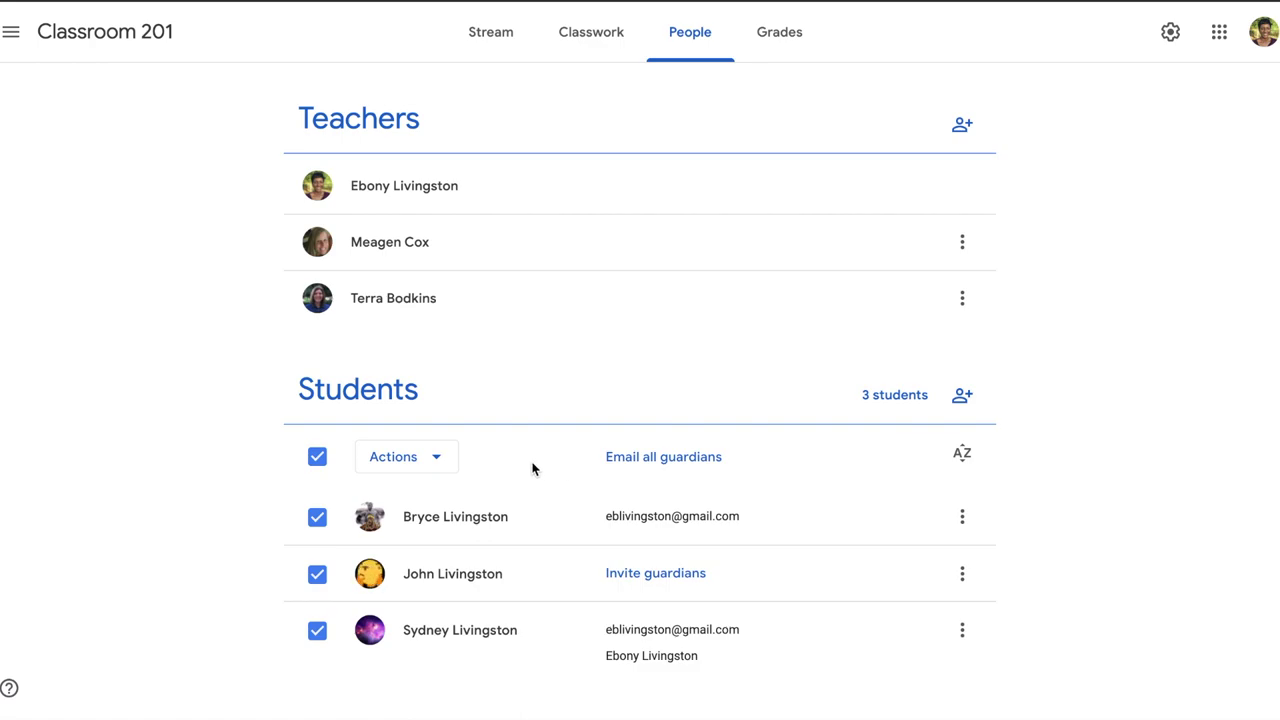
{"action": "left_click", "coordinate": [433, 466]}
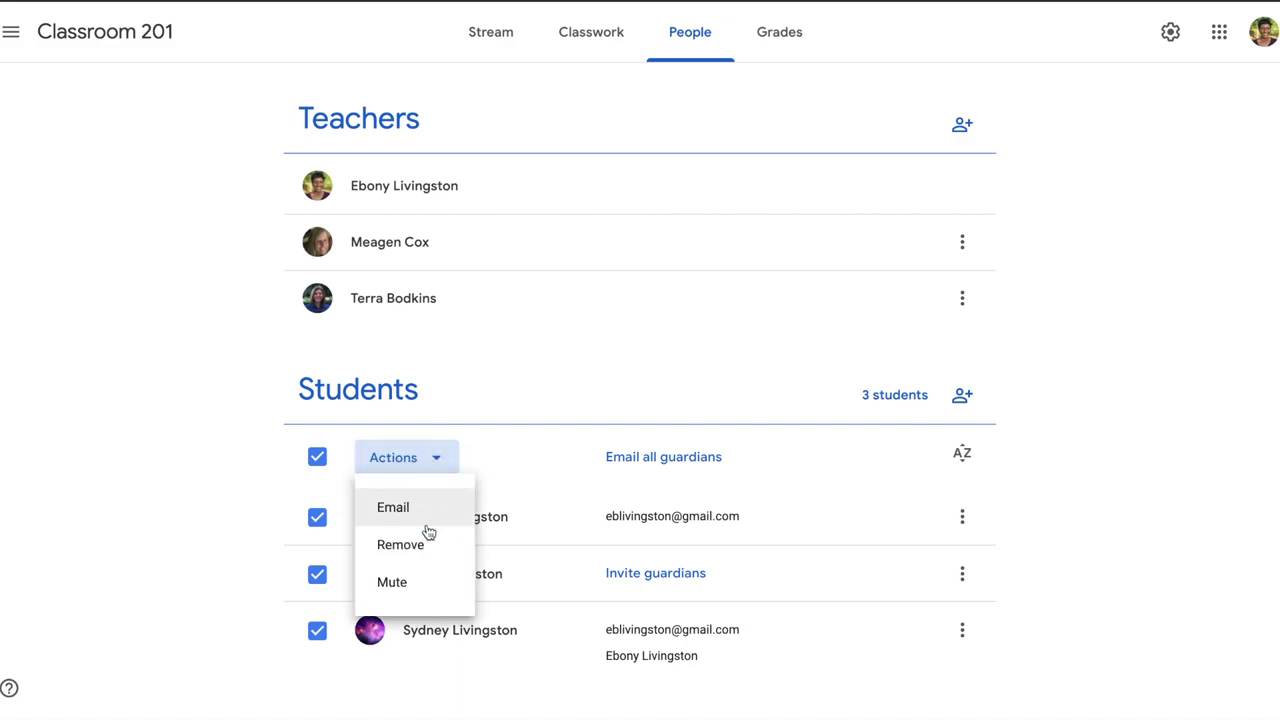
{"action": "left_click", "coordinate": [414, 582]}
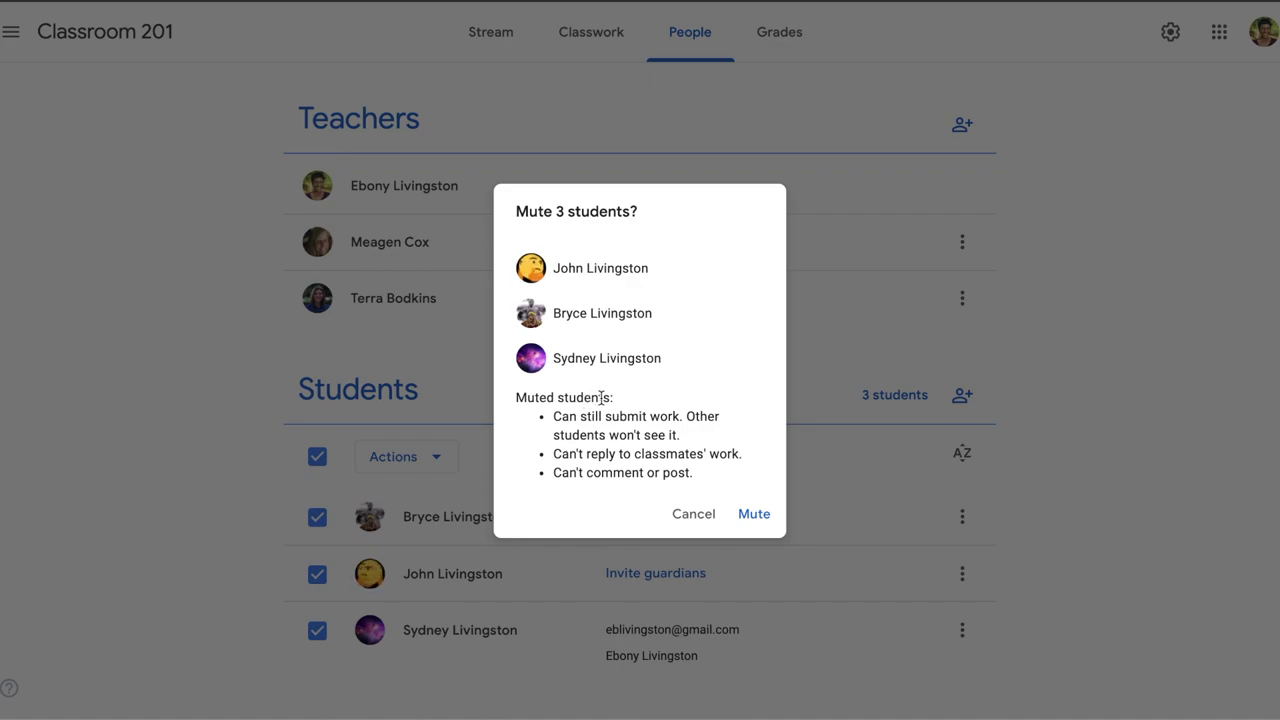
{"action": "left_click", "coordinate": [699, 516]}
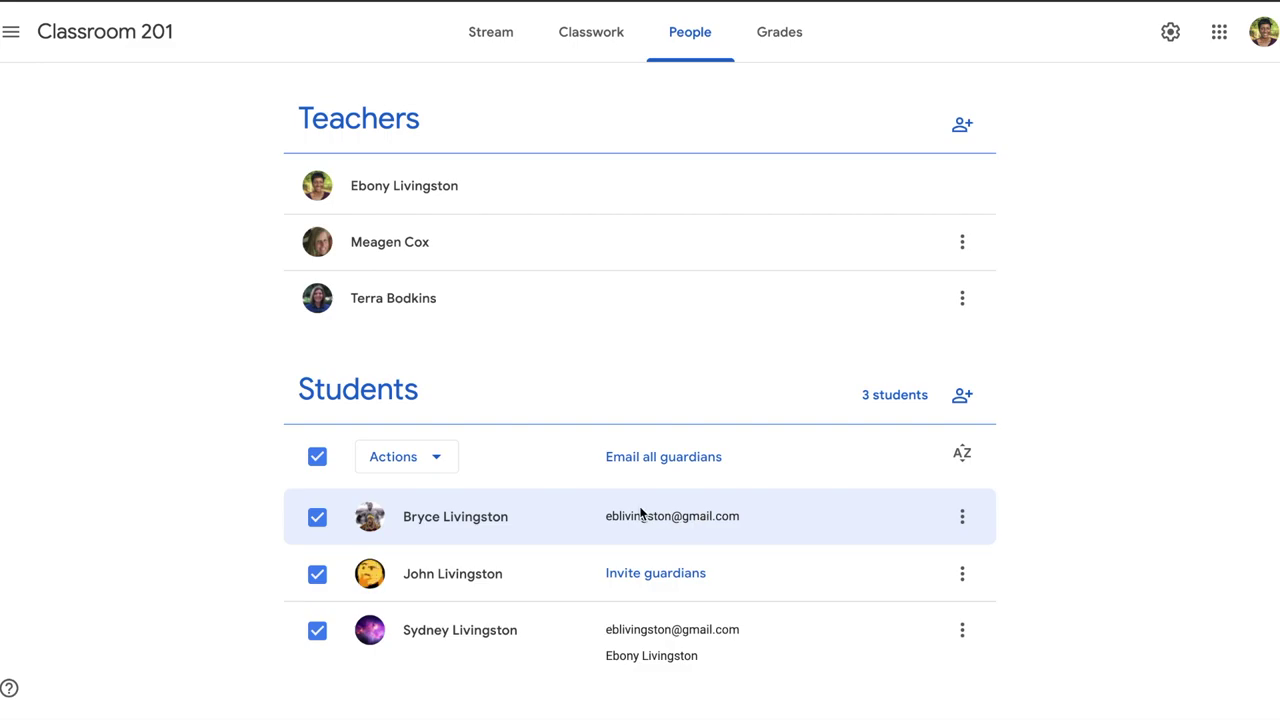
{"action": "left_click", "coordinate": [316, 466]}
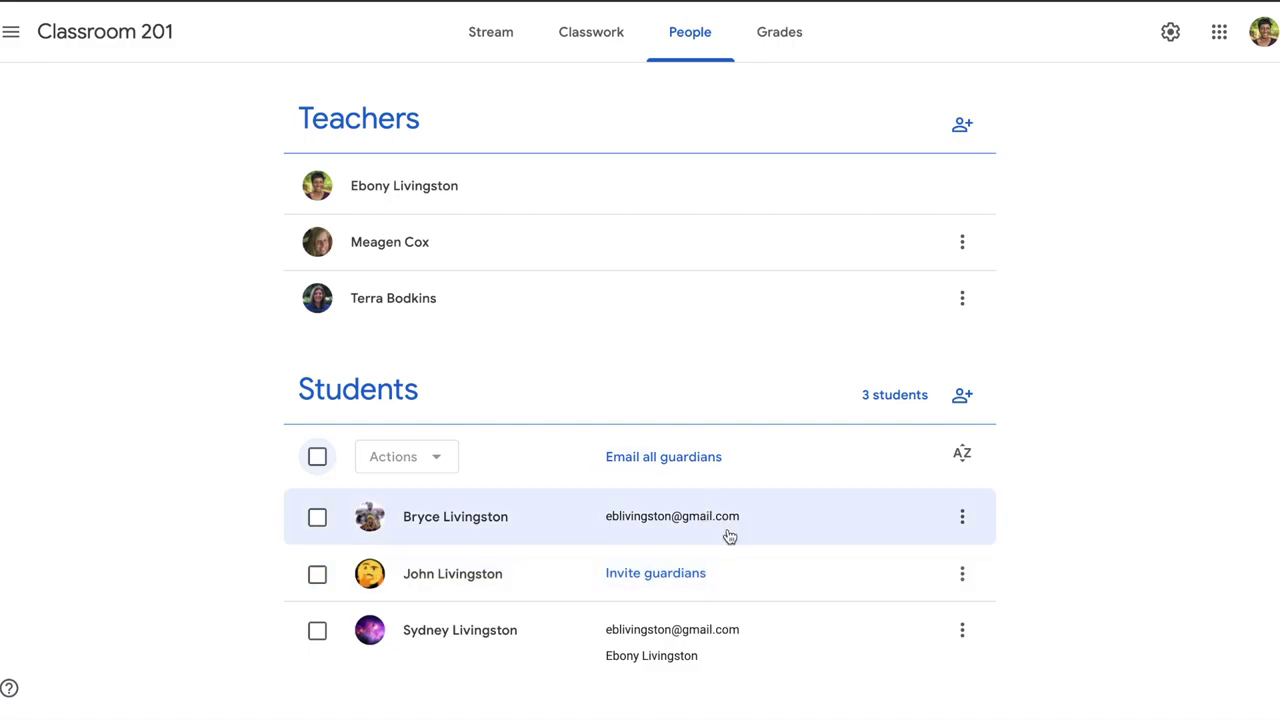
Start a guardian invitation for the student without guardians, then cancel it unsent
{"action": "left_click", "coordinate": [679, 578]}
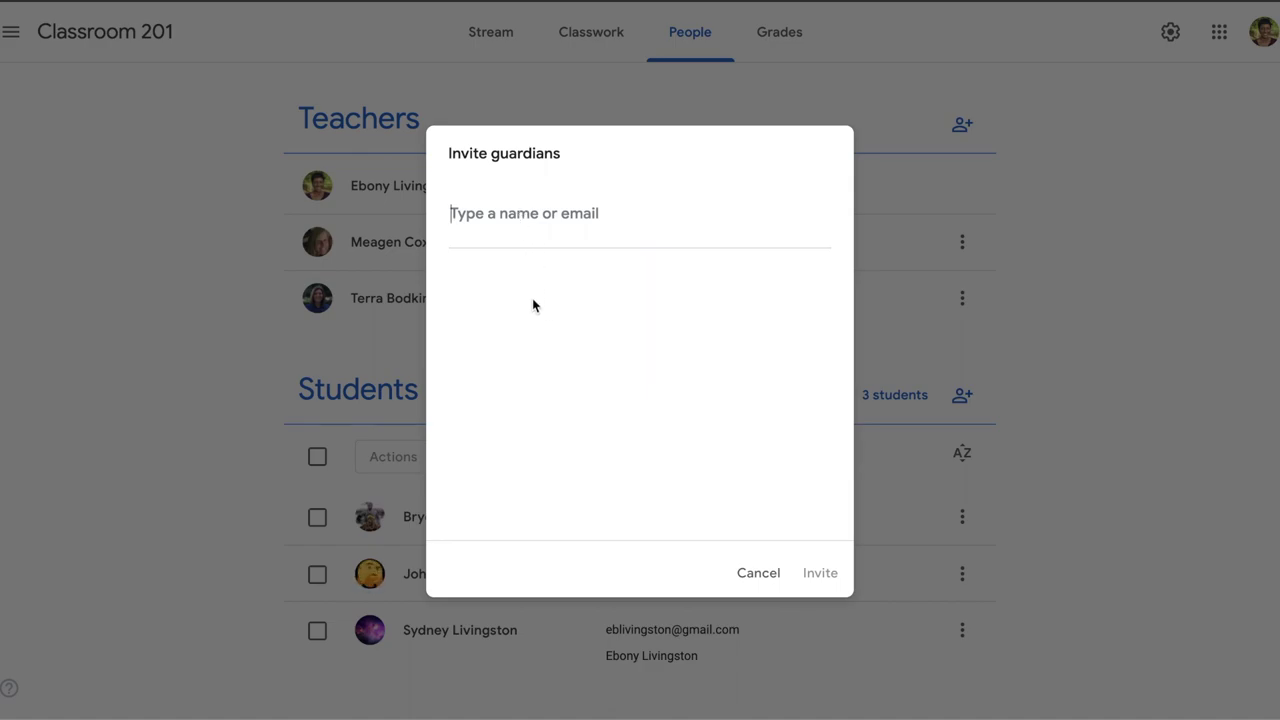
{"action": "left_click", "coordinate": [758, 573]}
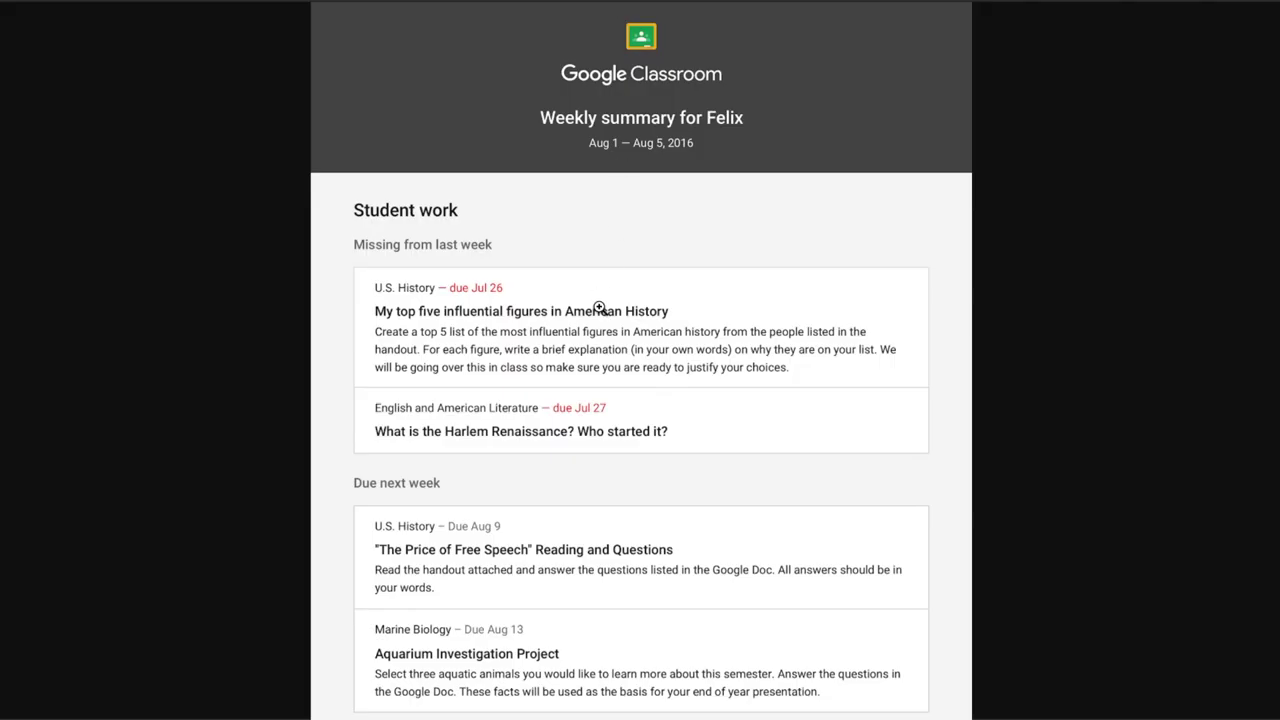
{"action": "scroll", "coordinate": [599, 308], "scroll_direction": "down", "scroll_amount": 2}
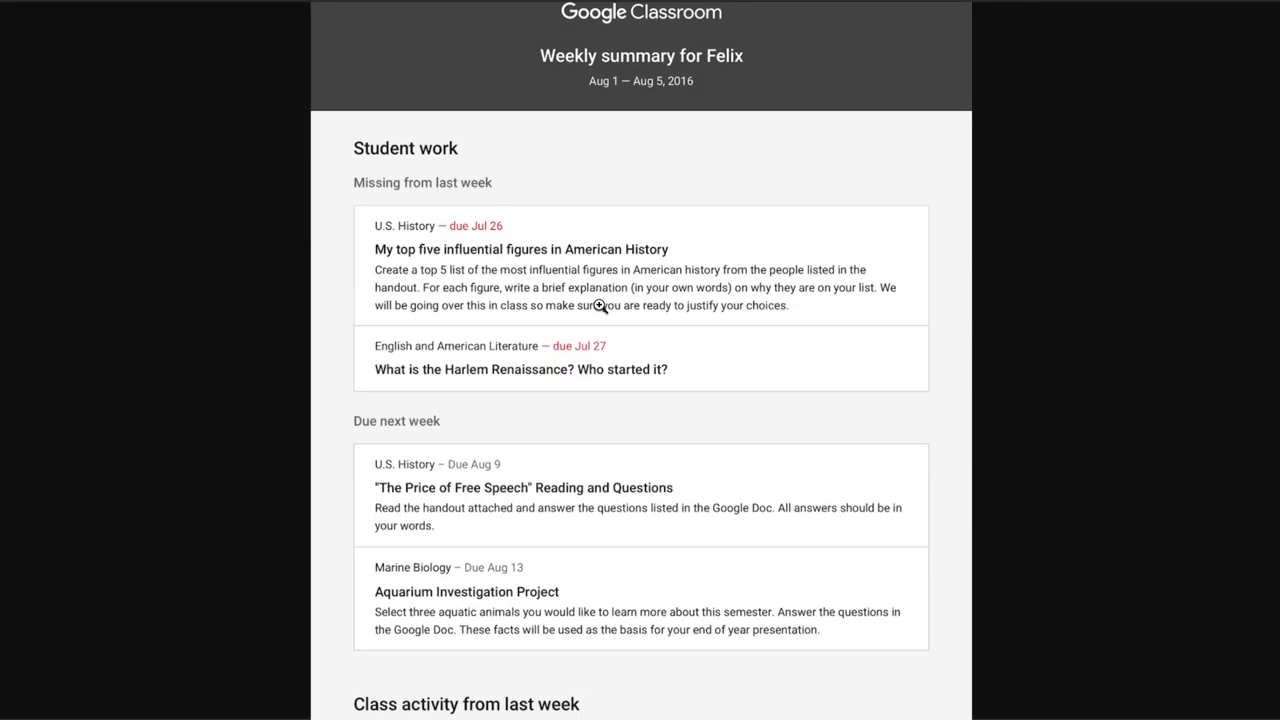
{"action": "scroll", "coordinate": [599, 306], "scroll_direction": "down", "scroll_amount": 2}
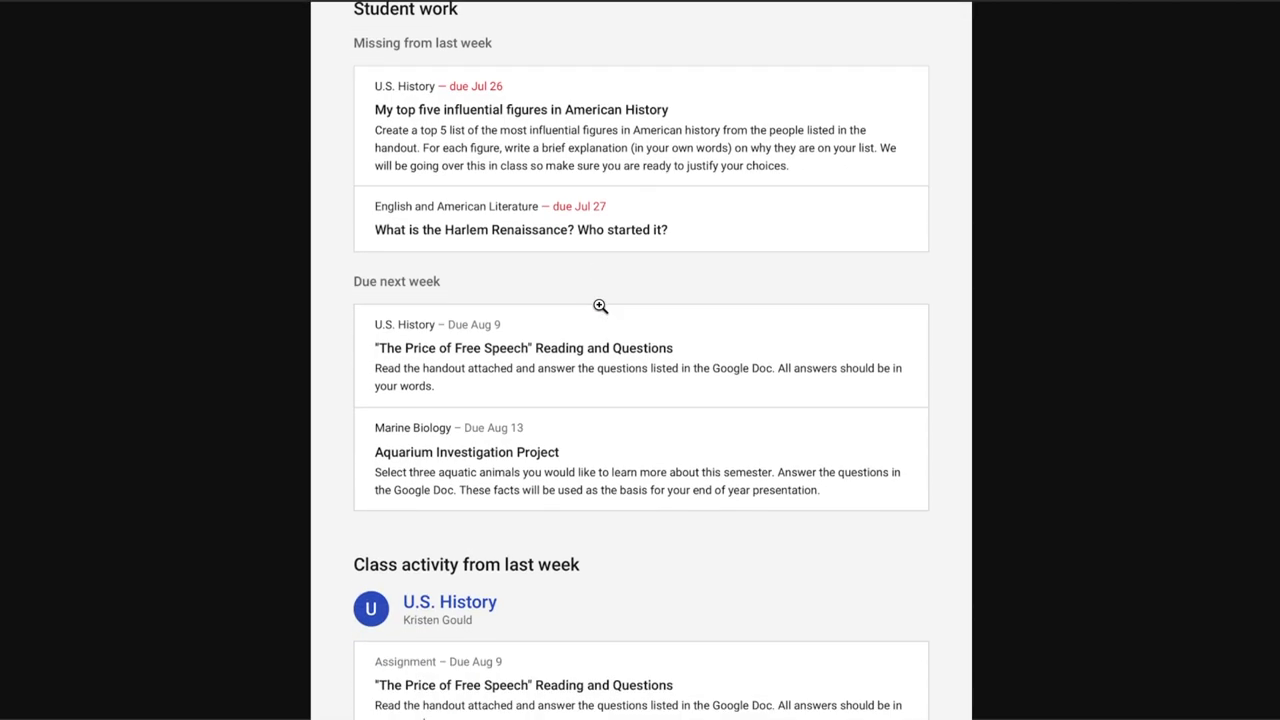
{"action": "scroll", "coordinate": [600, 306], "scroll_direction": "down", "scroll_amount": 3}
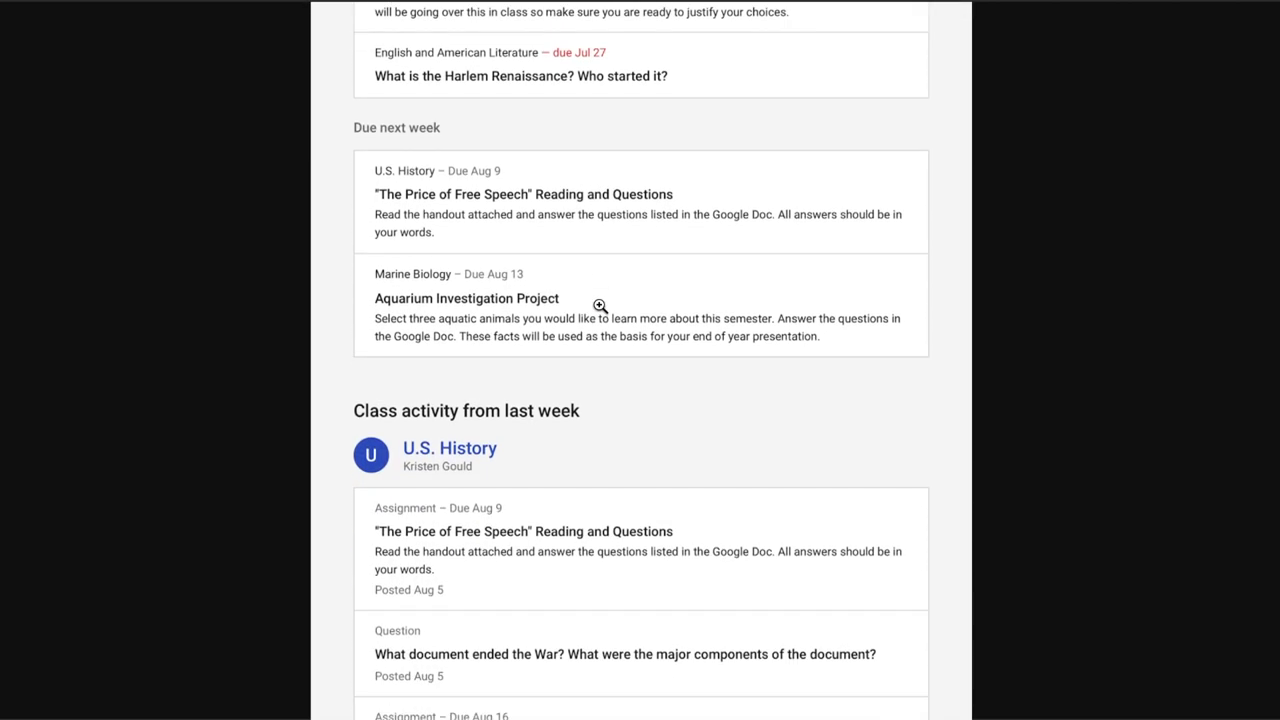
{"action": "scroll", "coordinate": [599, 305], "scroll_direction": "up", "scroll_amount": 5}
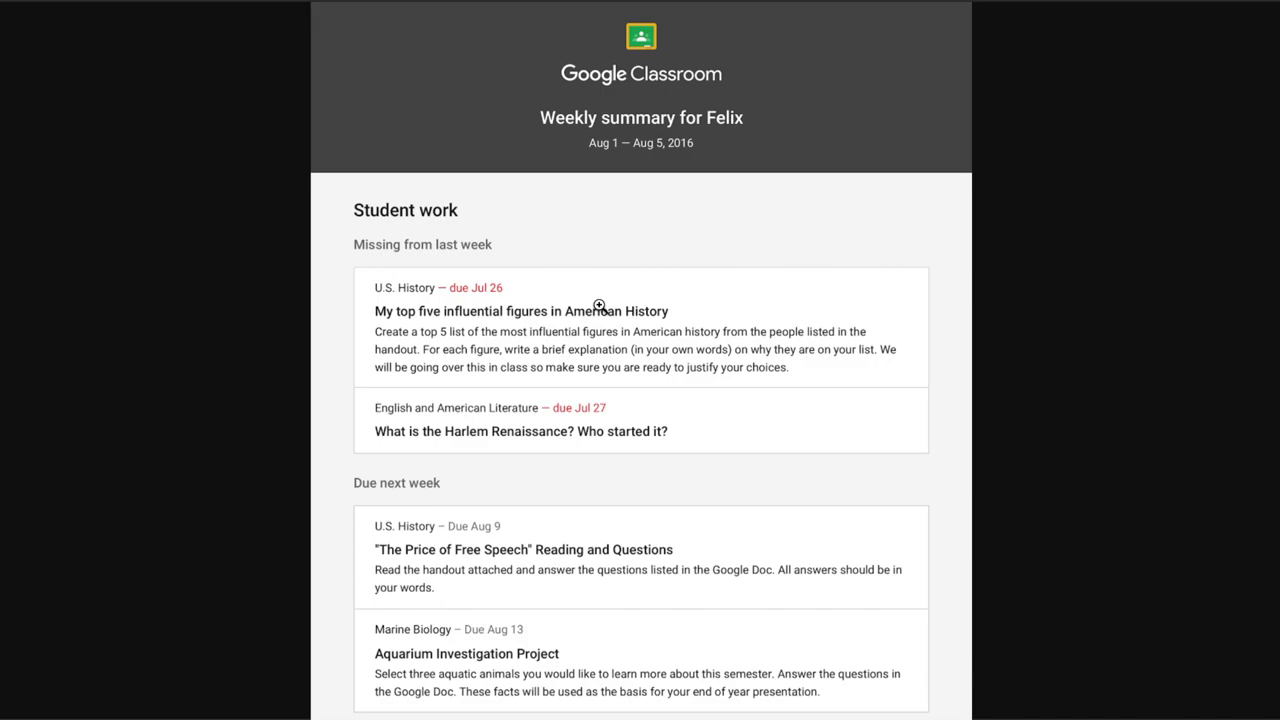
{"action": "scroll", "coordinate": [599, 305], "scroll_direction": "down", "scroll_amount": 2}
{"action": "scroll", "coordinate": [599, 305], "scroll_direction": "down", "scroll_amount": 3}
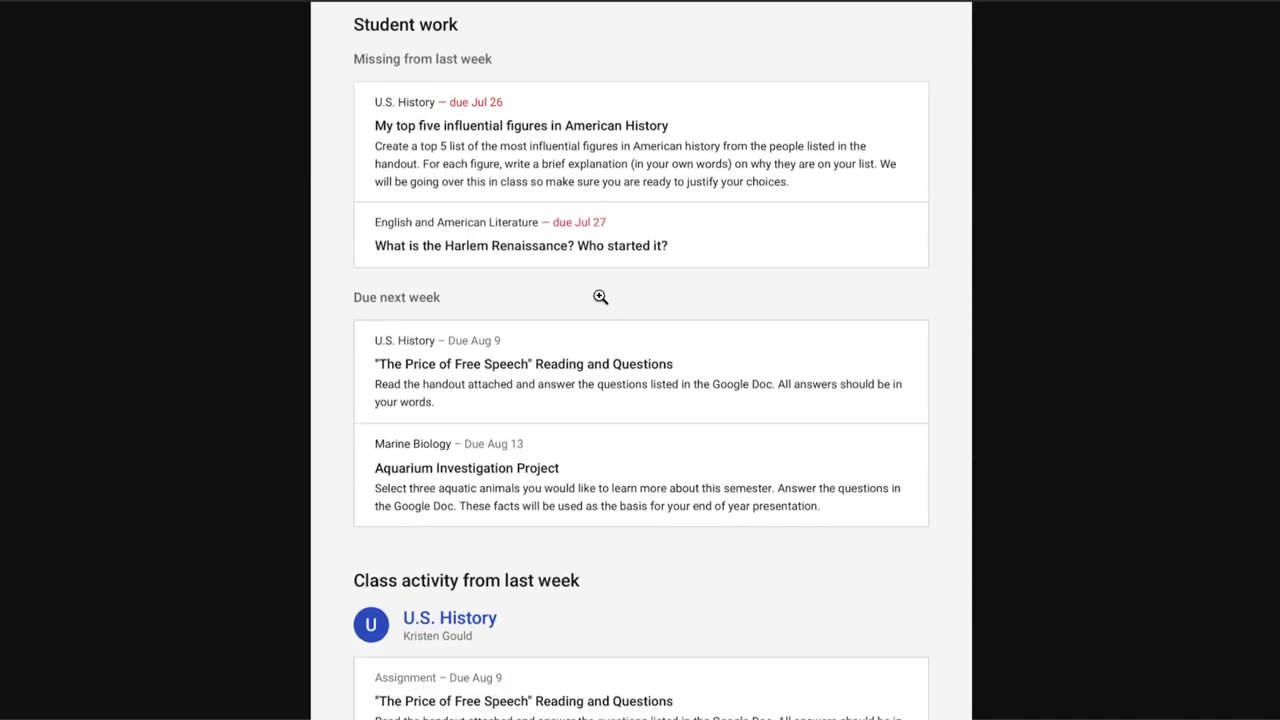
{"action": "scroll", "coordinate": [600, 297], "scroll_direction": "up", "scroll_amount": 1}
{"action": "scroll", "coordinate": [600, 297], "scroll_direction": "down", "scroll_amount": 4}
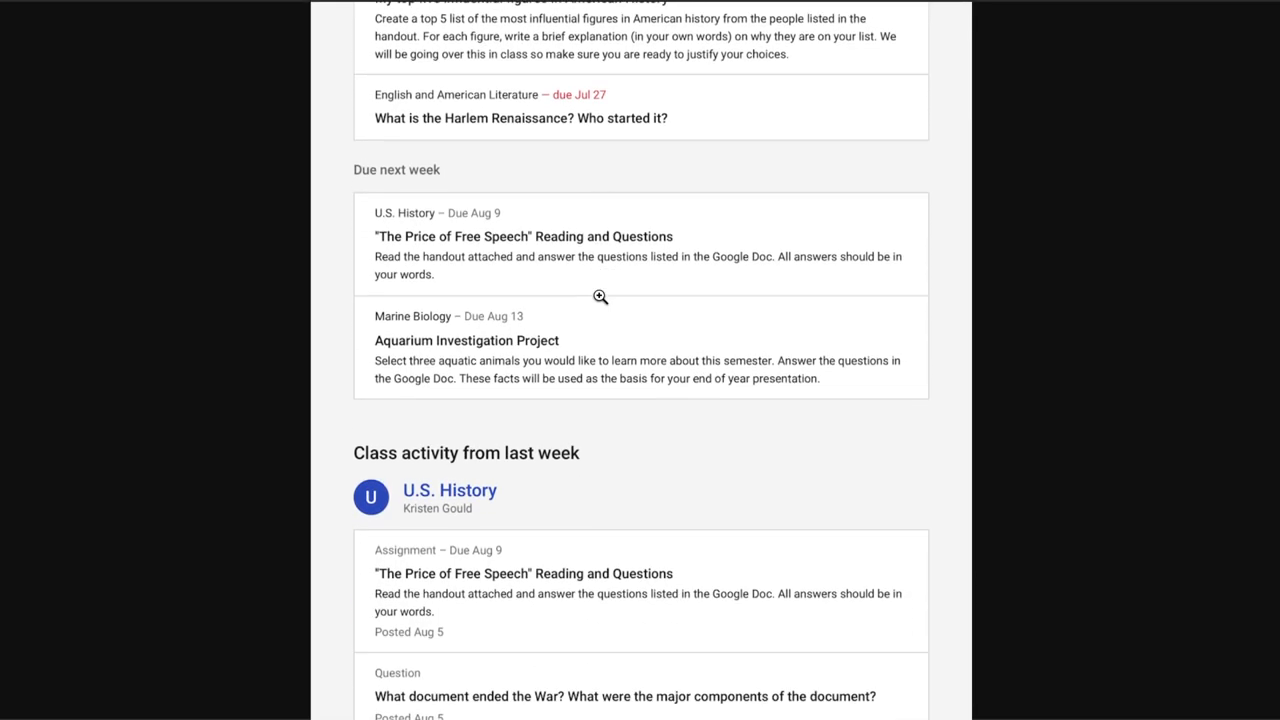
{"action": "scroll", "coordinate": [600, 297], "scroll_direction": "down", "scroll_amount": 10}
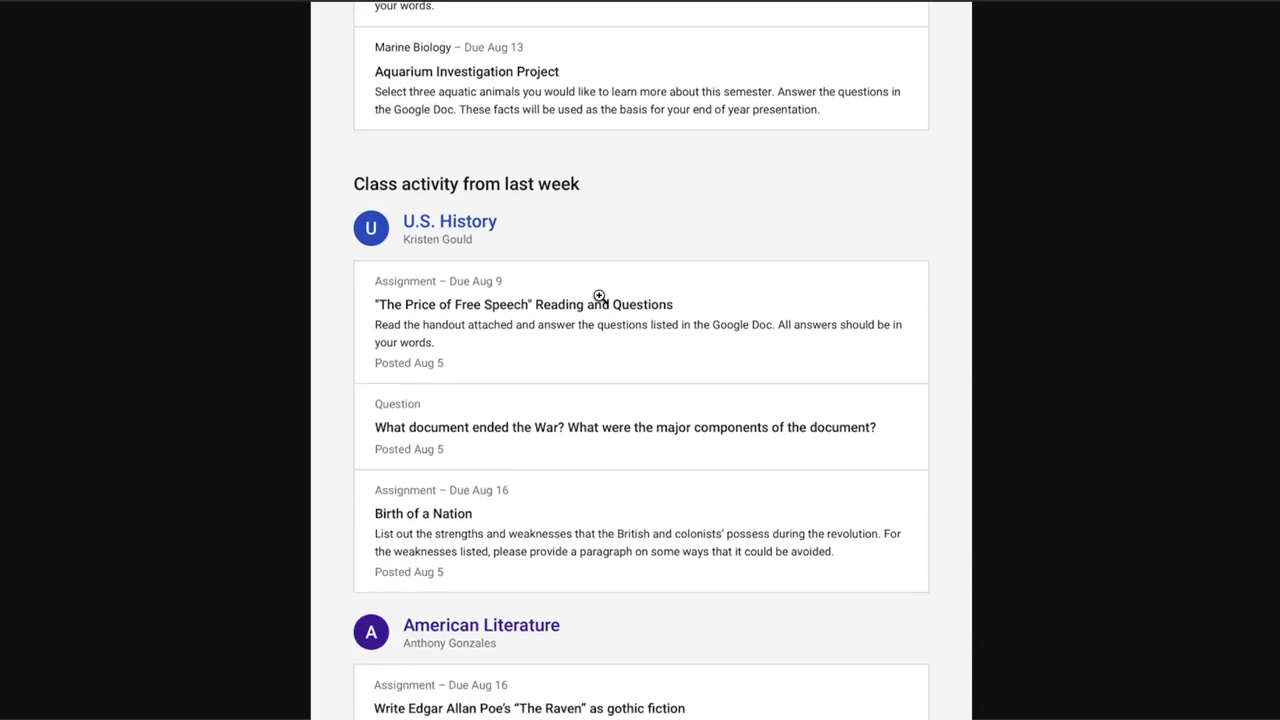
{"action": "scroll", "coordinate": [600, 297], "scroll_direction": "down", "scroll_amount": 6}
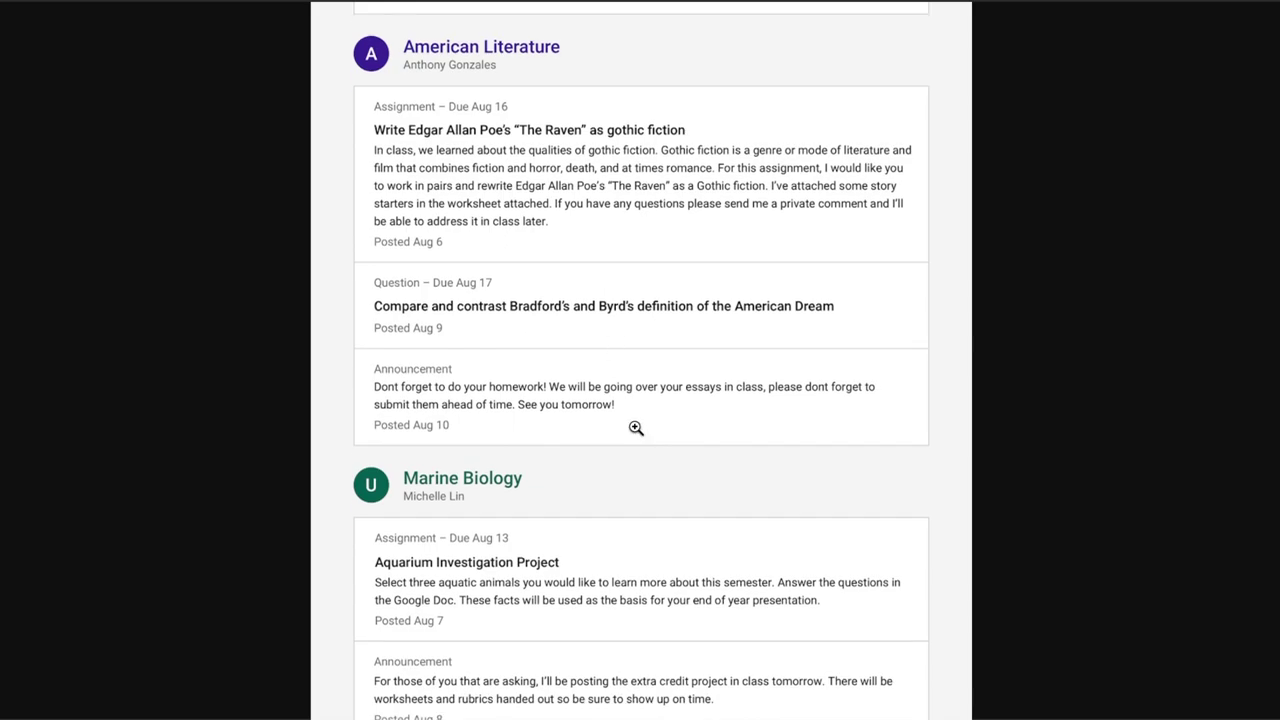
{"action": "scroll", "coordinate": [636, 431], "scroll_direction": "down", "scroll_amount": 3}
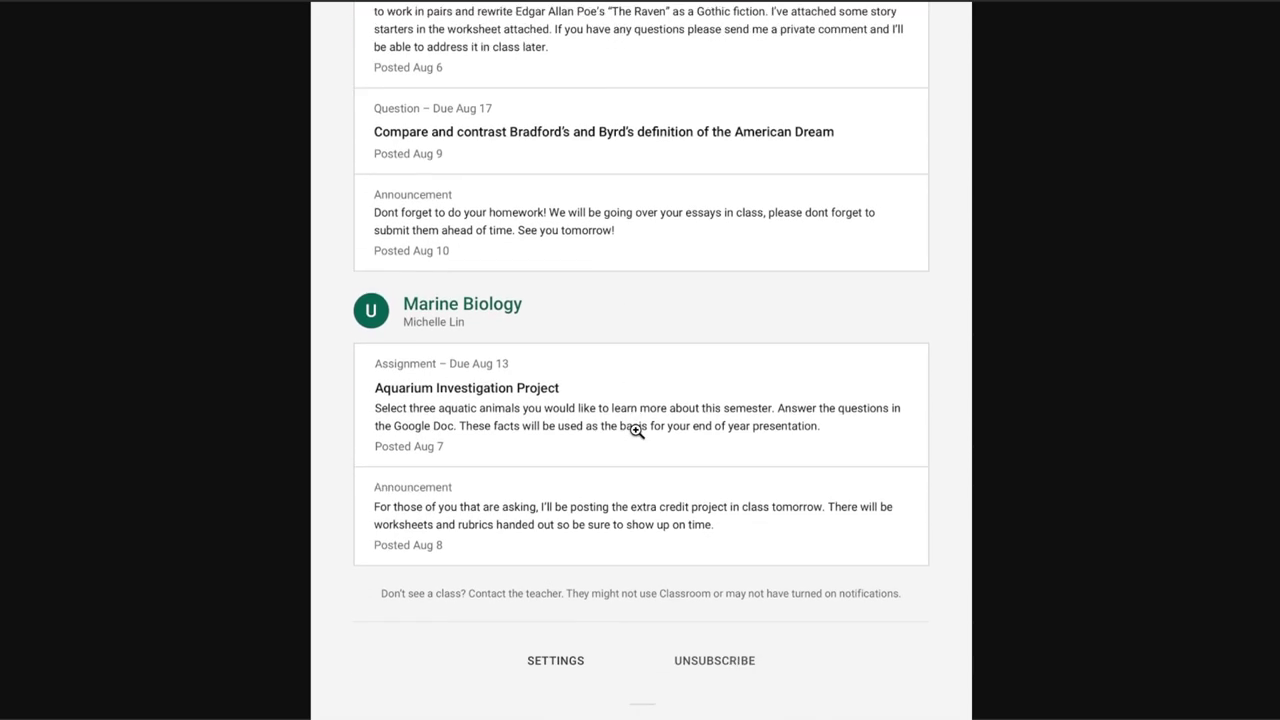
{"action": "scroll", "coordinate": [636, 431], "scroll_direction": "down", "scroll_amount": 1}
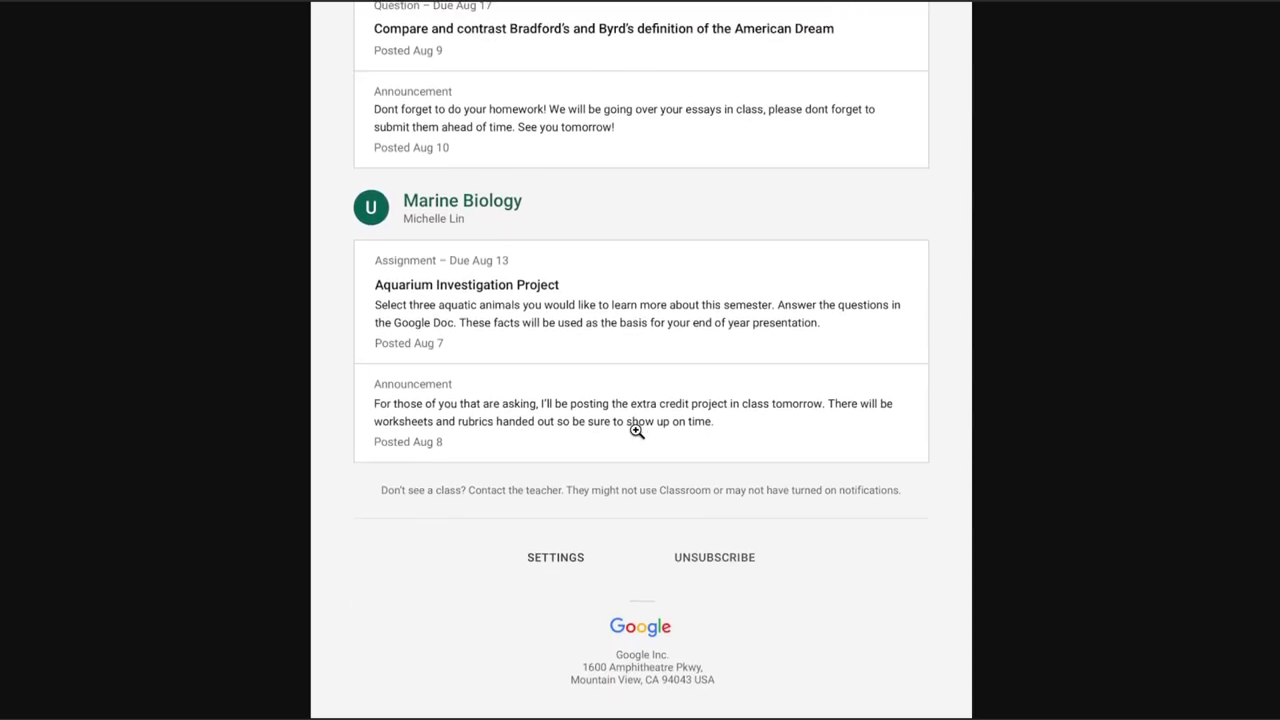
{"action": "scroll", "coordinate": [636, 431], "scroll_direction": "up", "scroll_amount": 10}
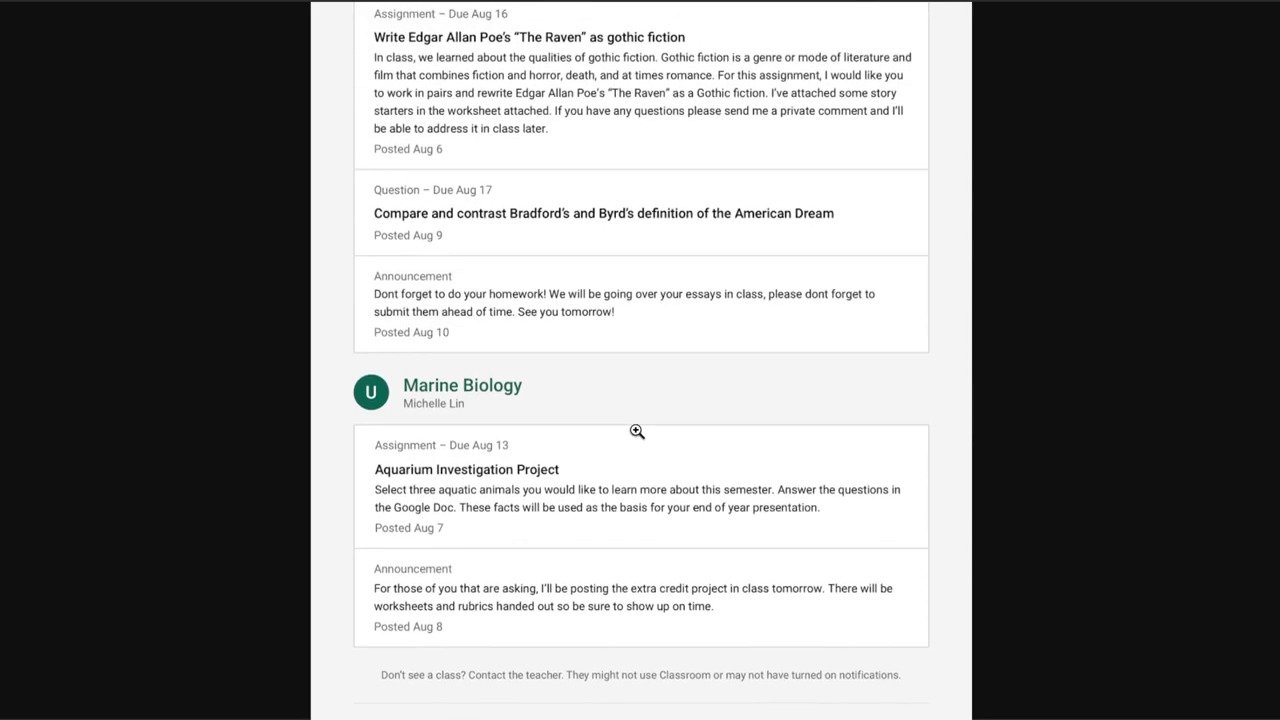
{"action": "scroll", "coordinate": [636, 431], "scroll_direction": "up", "scroll_amount": 9}
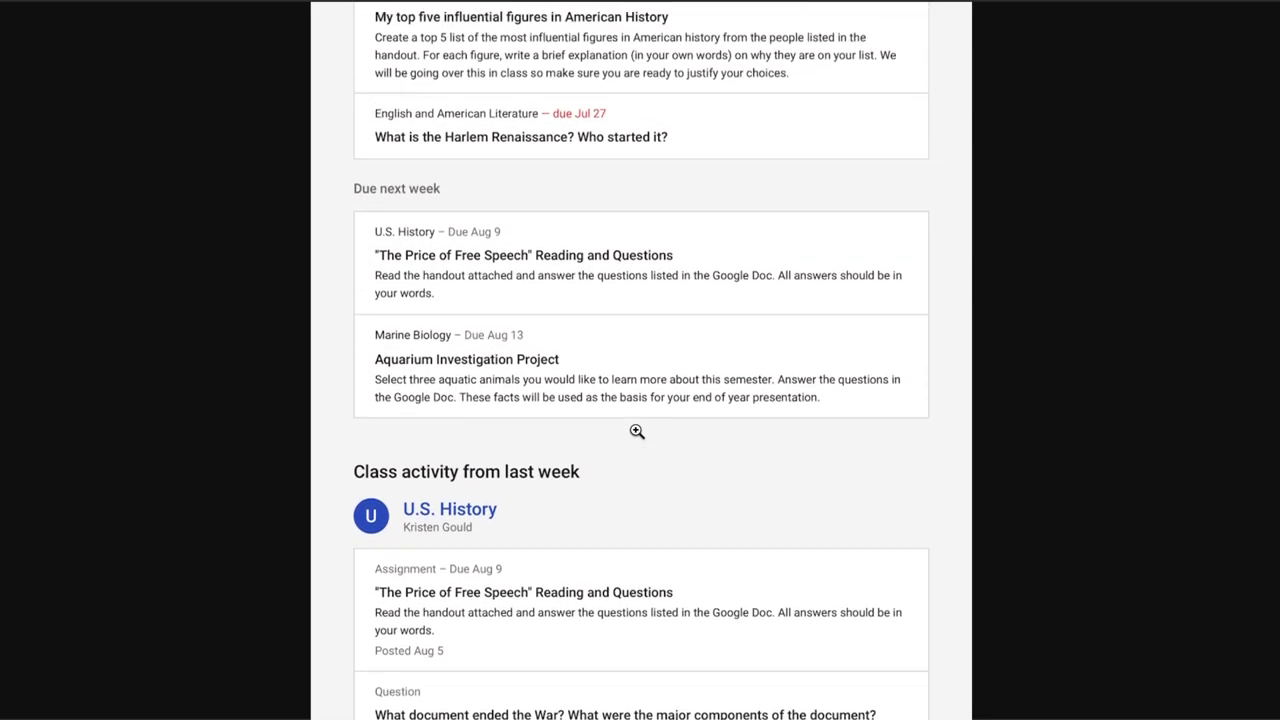
{"action": "scroll", "coordinate": [636, 431], "scroll_direction": "up", "scroll_amount": 1}
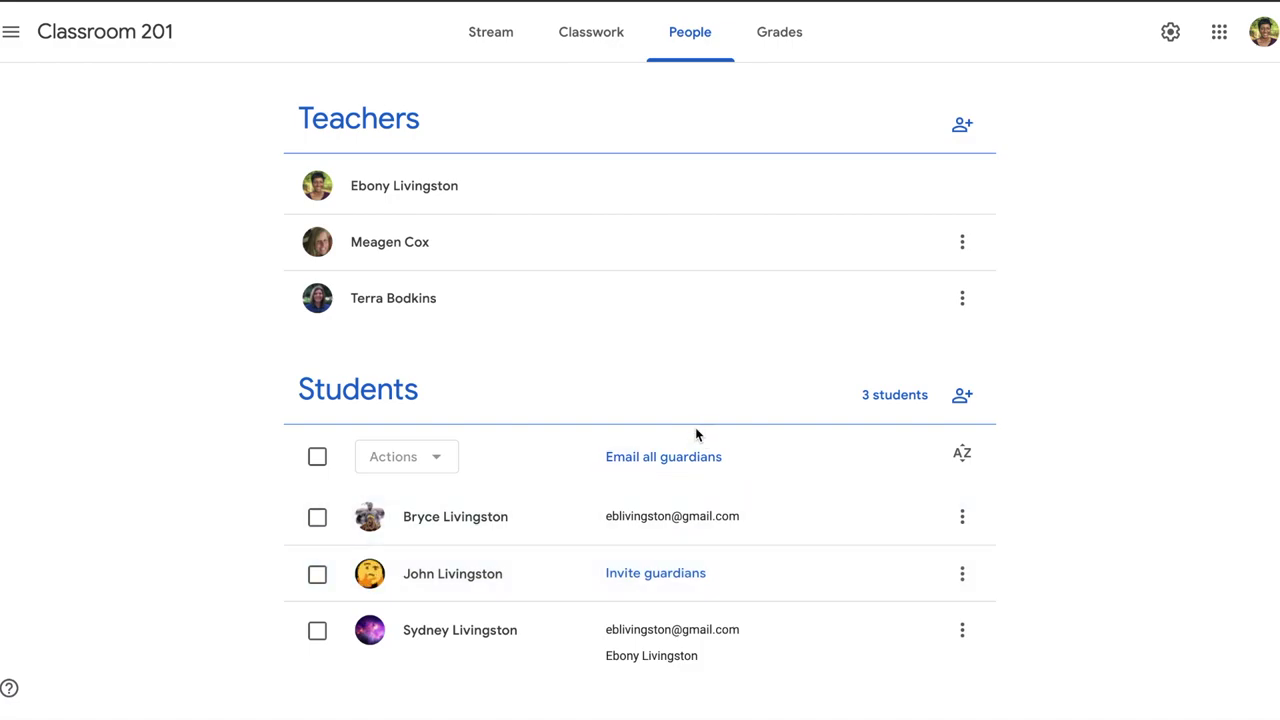
Show the action menu for the first student in the roster
{"action": "left_click", "coordinate": [964, 522]}
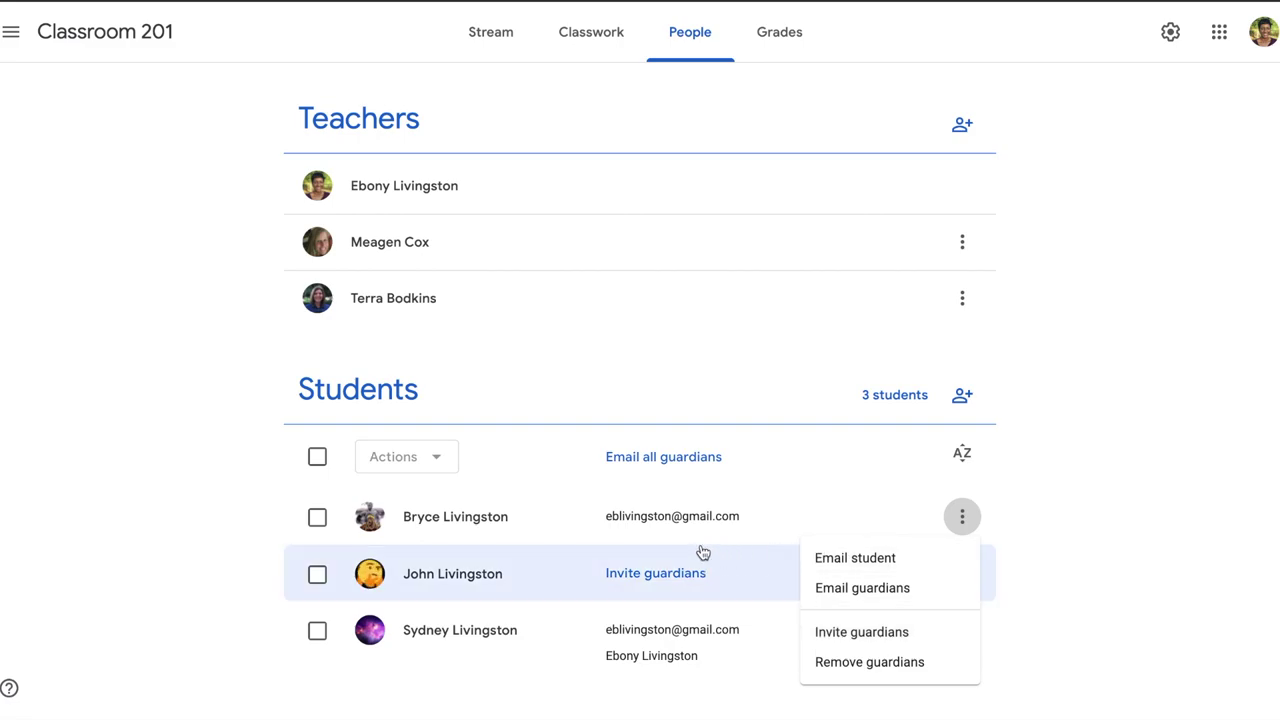
Review the first student's assignments and due dates, then start an email about their progress
{"action": "left_click", "coordinate": [455, 518]}
{"action": "left_click", "coordinate": [452, 517]}
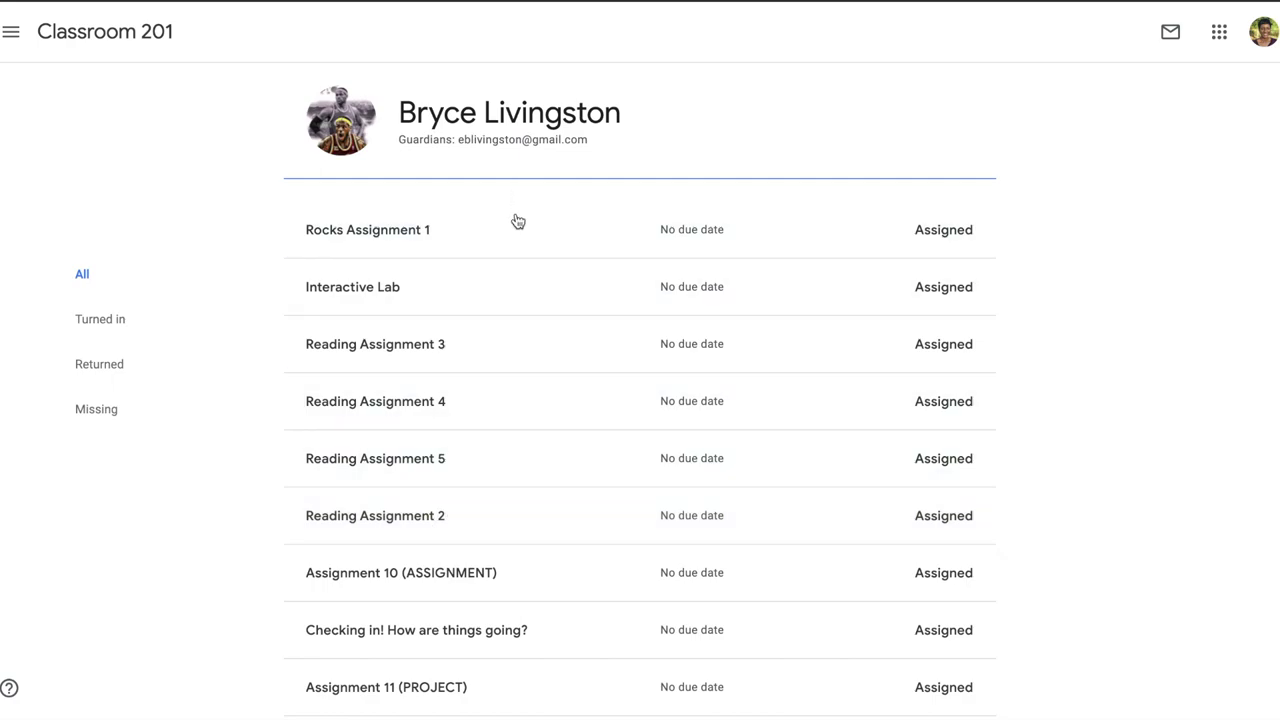
{"action": "scroll", "coordinate": [529, 369], "scroll_direction": "down", "scroll_amount": 4}
{"action": "scroll", "coordinate": [529, 366], "scroll_direction": "up", "scroll_amount": 4}
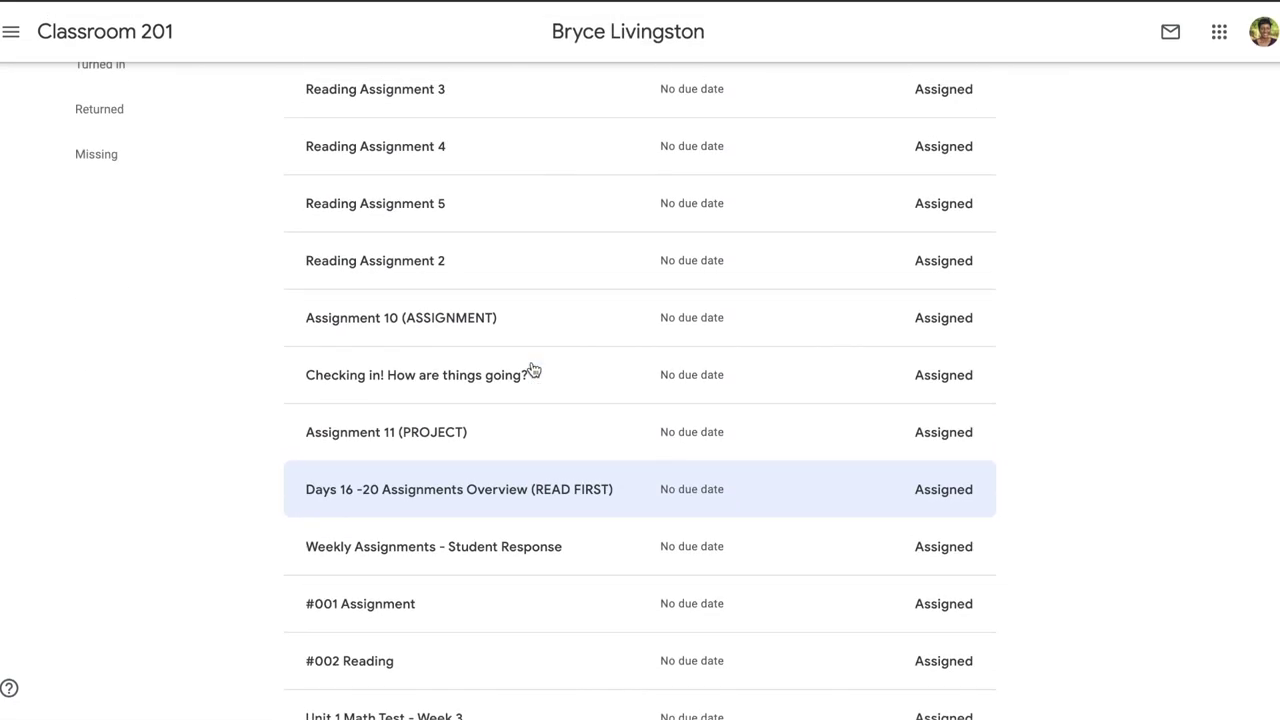
{"action": "scroll", "coordinate": [517, 240], "scroll_direction": "up", "scroll_amount": 1}
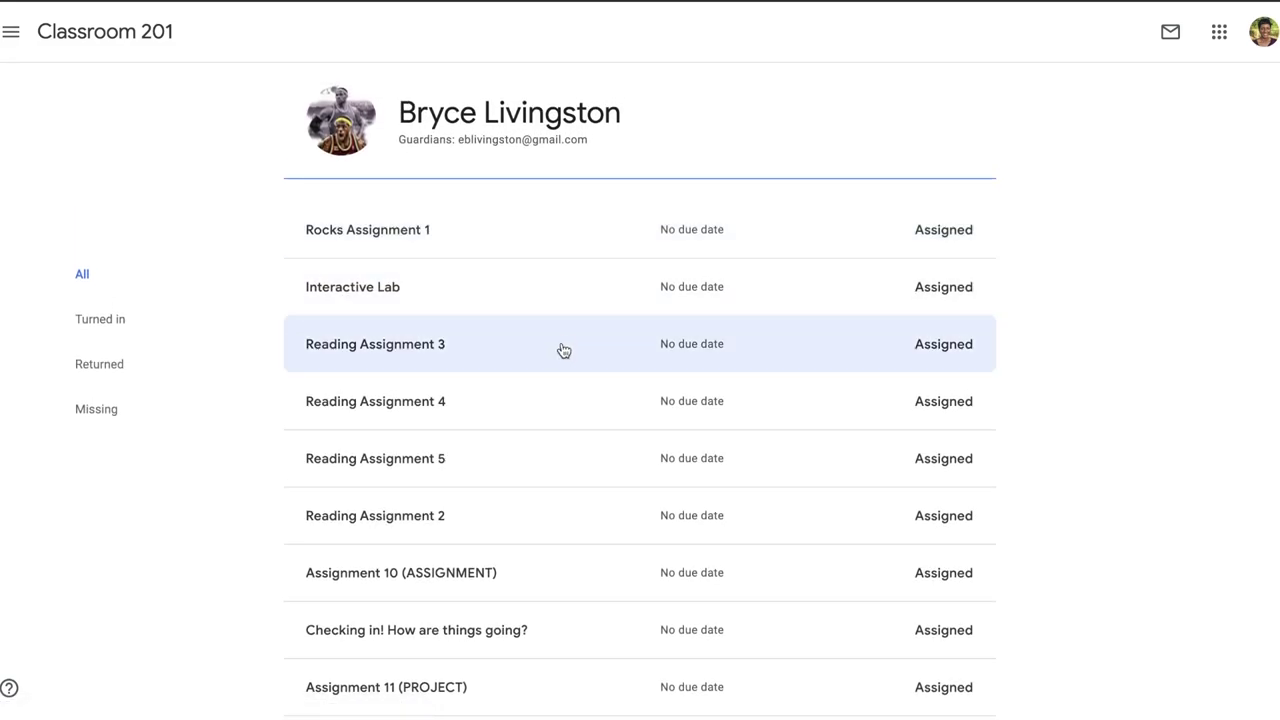
{"action": "scroll", "coordinate": [562, 352], "scroll_direction": "down", "scroll_amount": 1}
{"action": "scroll", "coordinate": [564, 355], "scroll_direction": "up", "scroll_amount": 1}
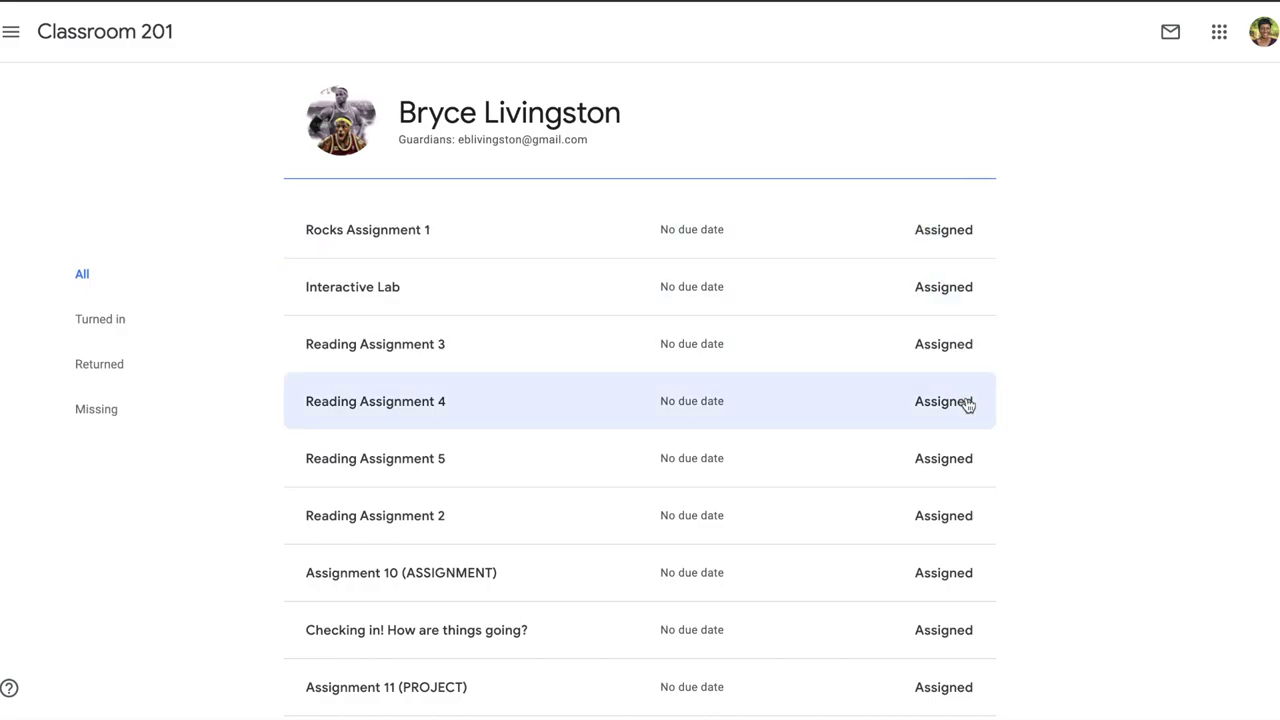
{"action": "left_click", "coordinate": [1172, 33]}
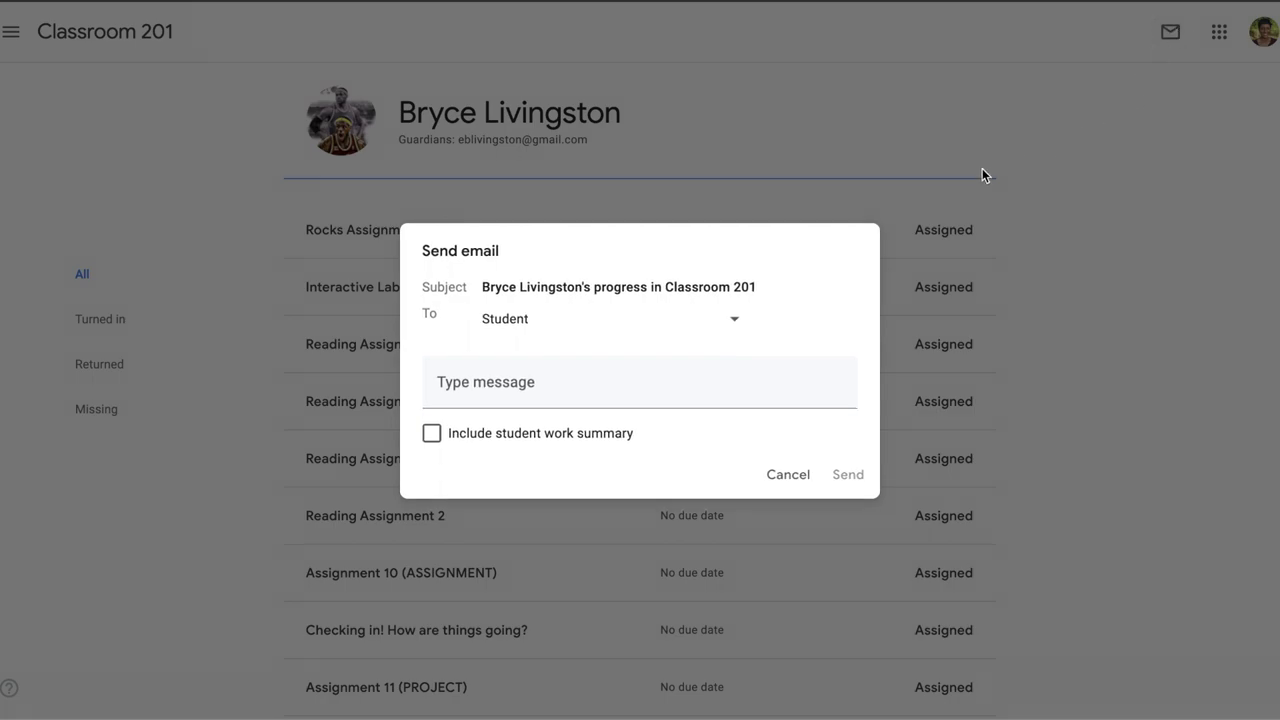
{"action": "left_click", "coordinate": [635, 320]}
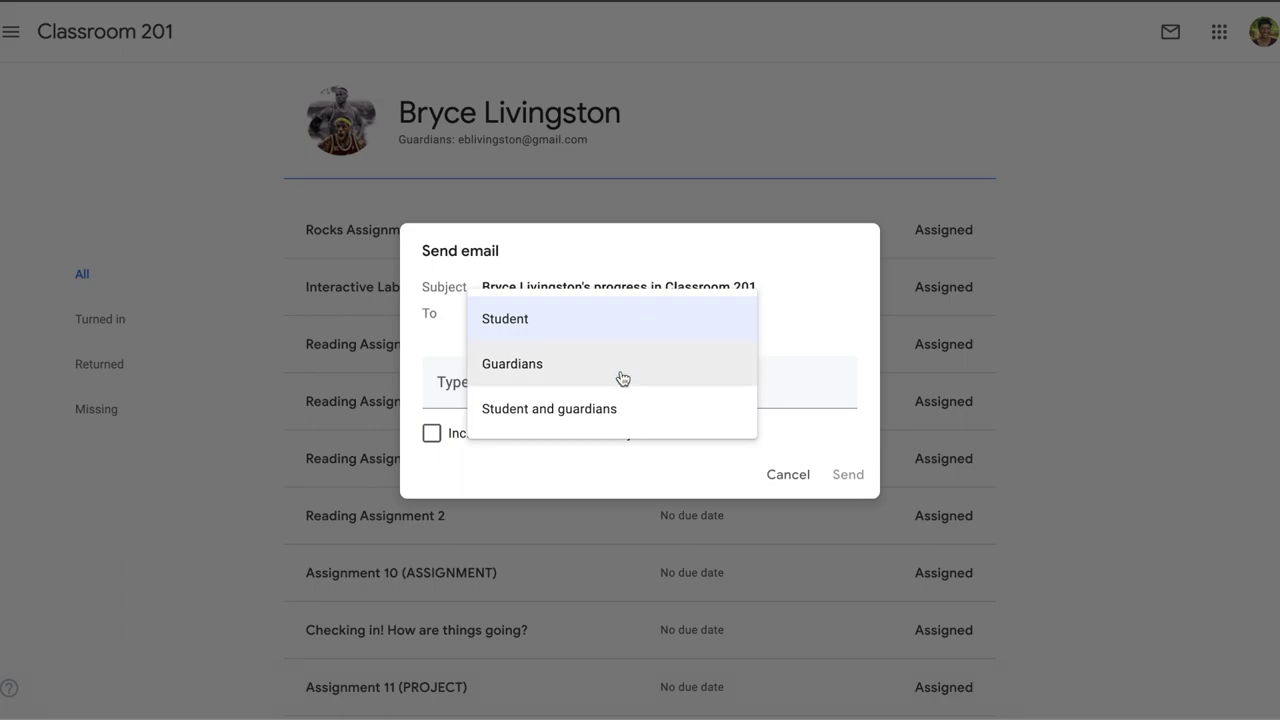
{"action": "left_click", "coordinate": [452, 389]}
{"action": "left_click", "coordinate": [431, 434]}
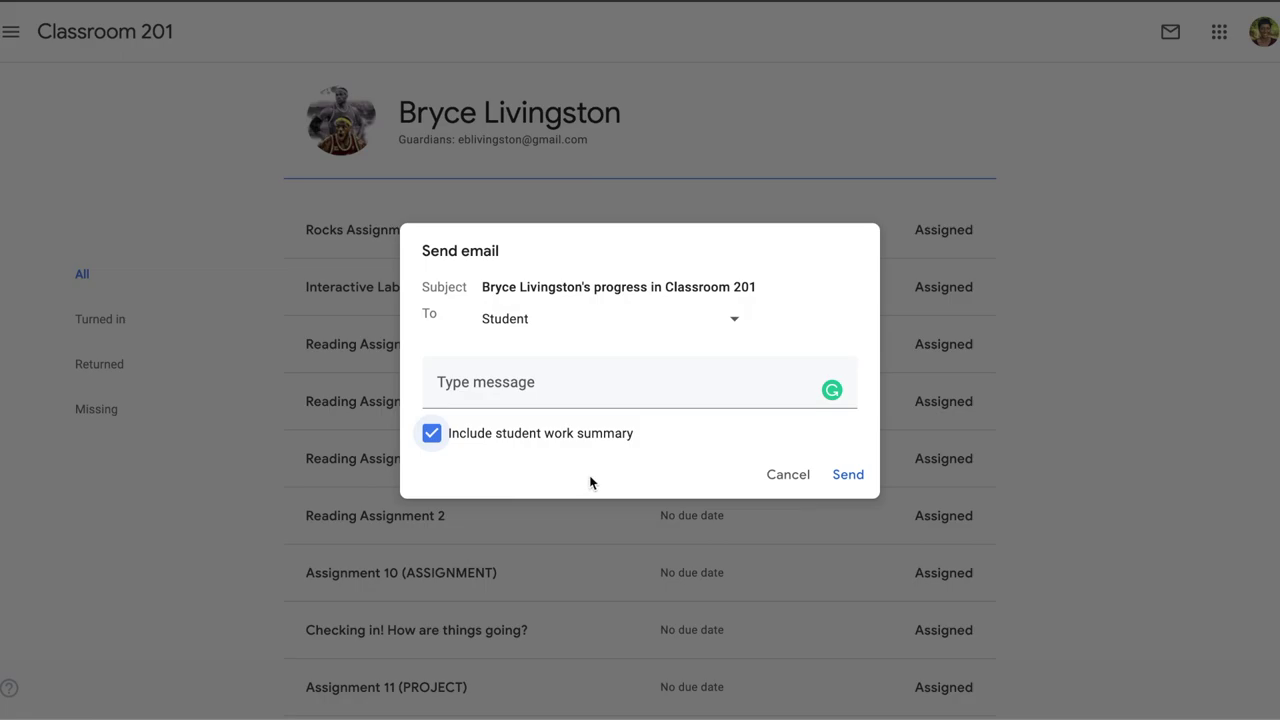
{"action": "left_click", "coordinate": [785, 476]}
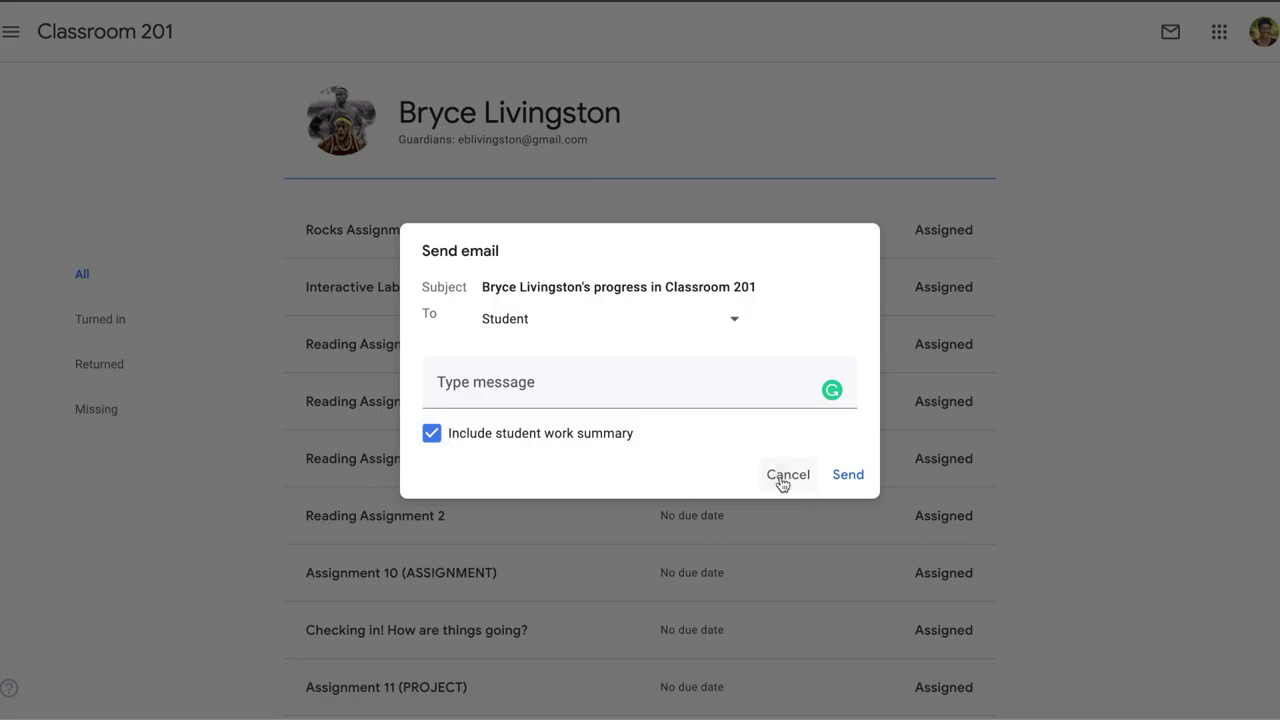